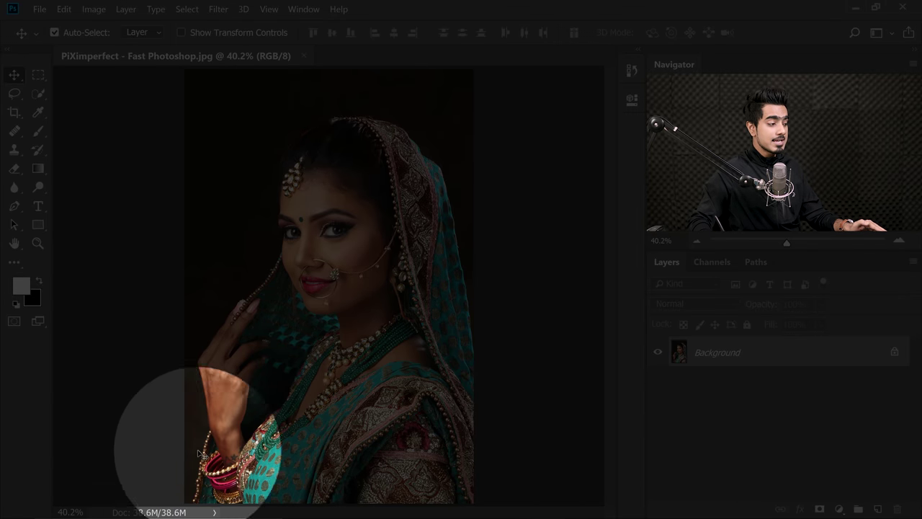
# Set the document window's status read-out to show Document Sizes
pyautogui.click(214, 512)
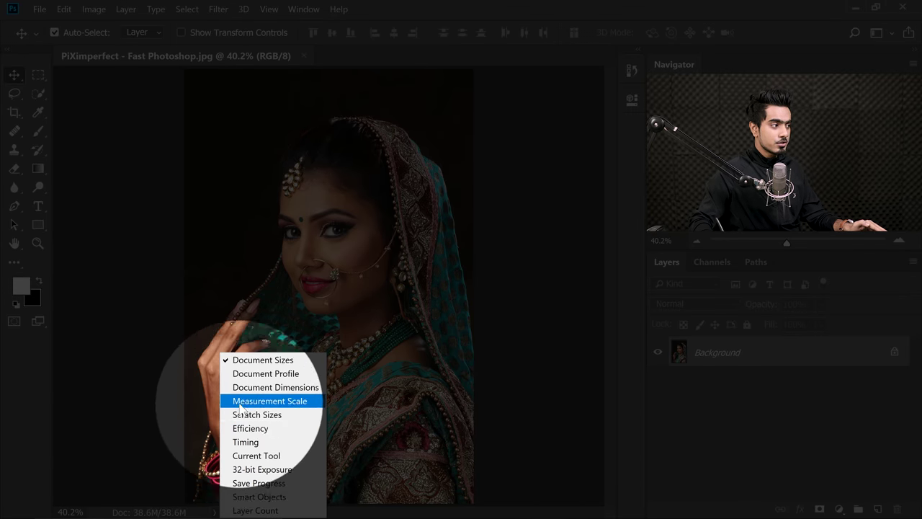
pyautogui.click(252, 359)
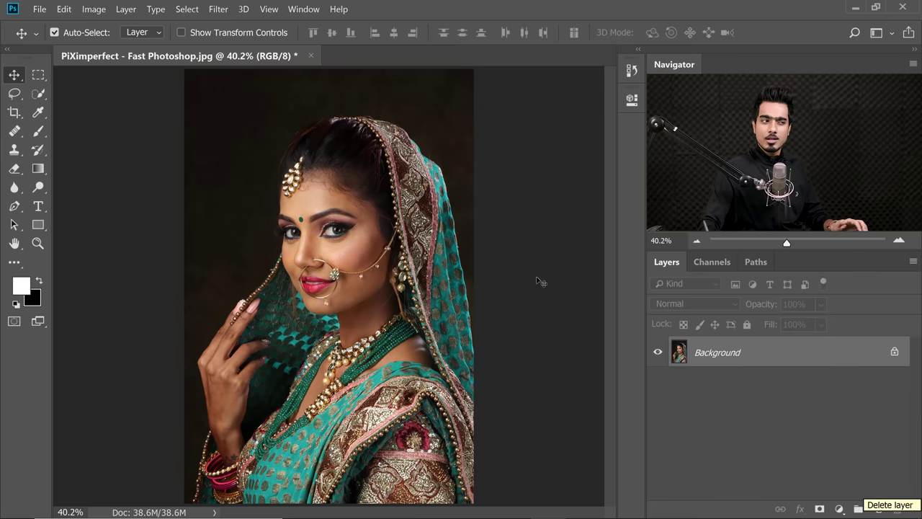
# Duplicate the Background layer and delete the duplicate again
pyautogui.press('ctrl')
pyautogui.hotkey('ctrl', 'j')
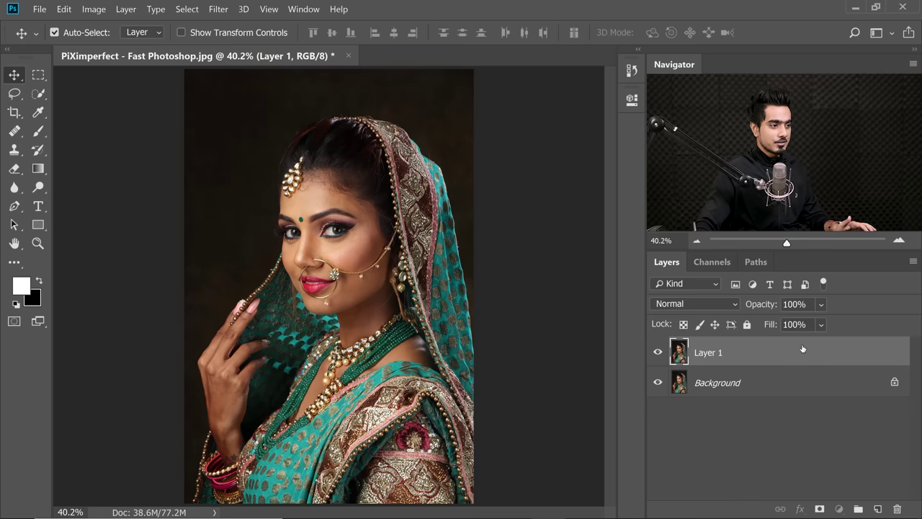
pyautogui.moveTo(905, 353); pyautogui.dragTo(897, 508)
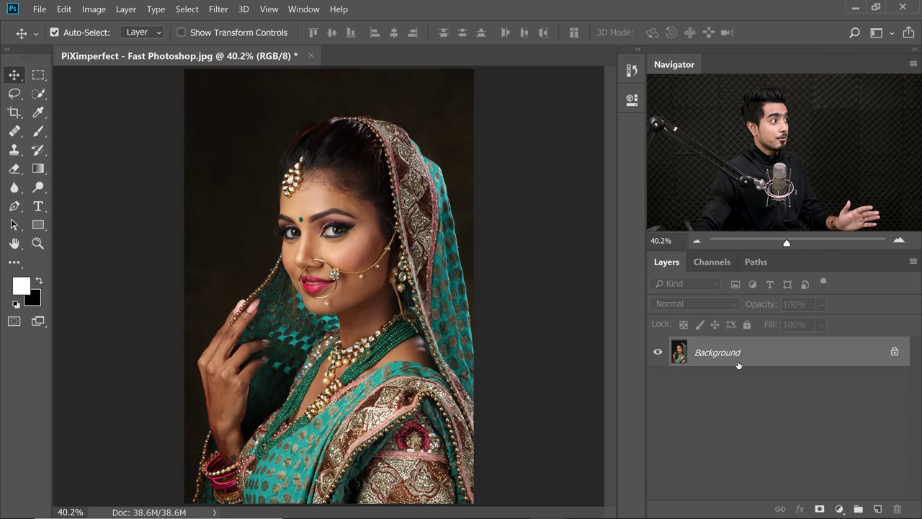
# Save the single-layer image as a TIFF named "38.6 - 1" with no image compression
pyautogui.click(39, 10)
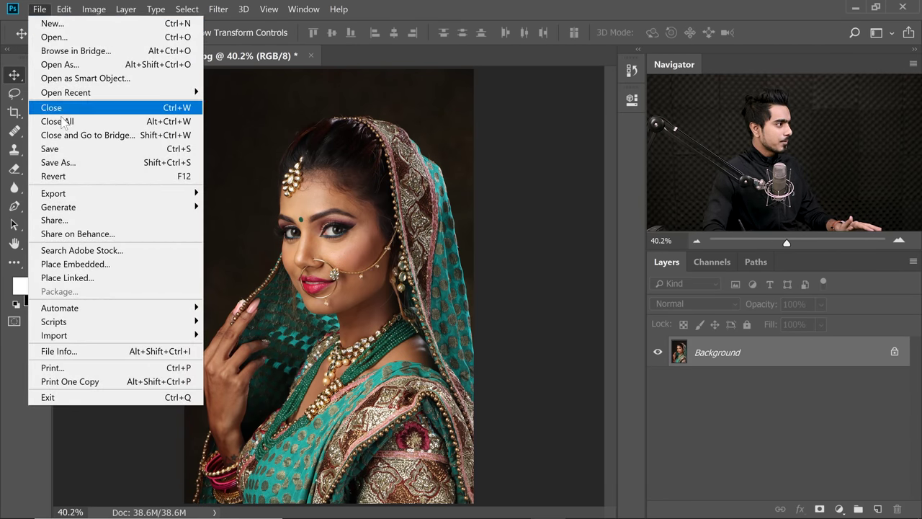
pyautogui.click(58, 162)
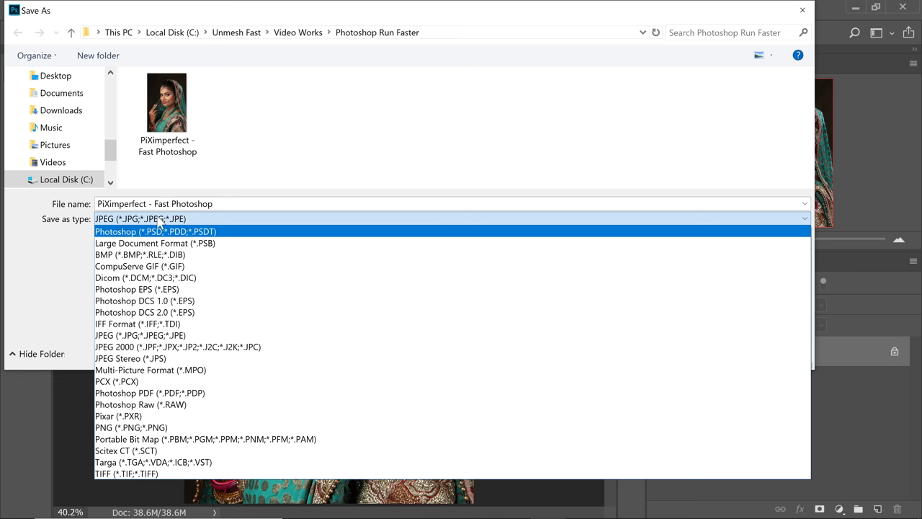
pyautogui.click(127, 474)
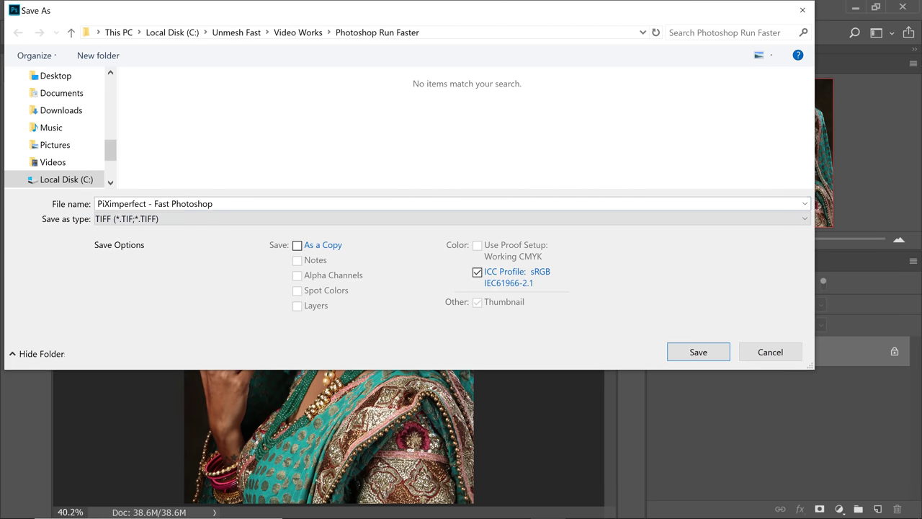
pyautogui.hotkey('shift', 'Tab')
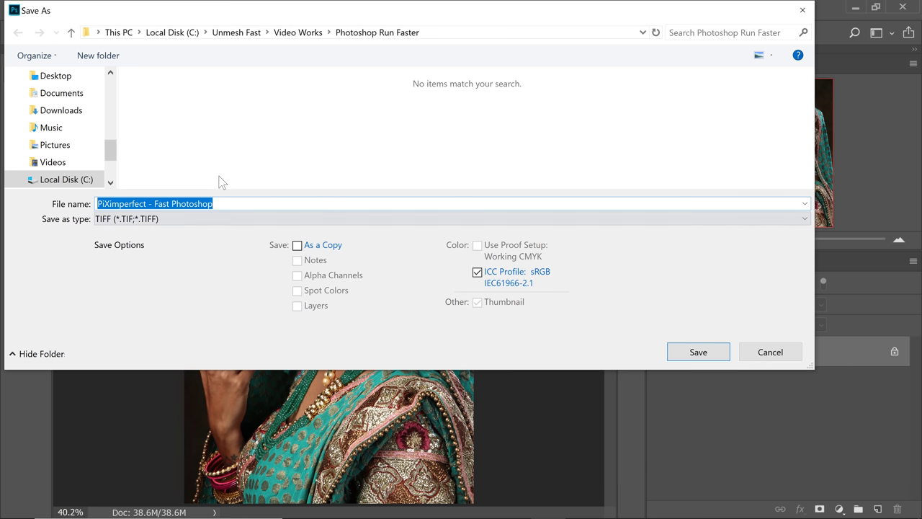
pyautogui.write('38.6 - 1')
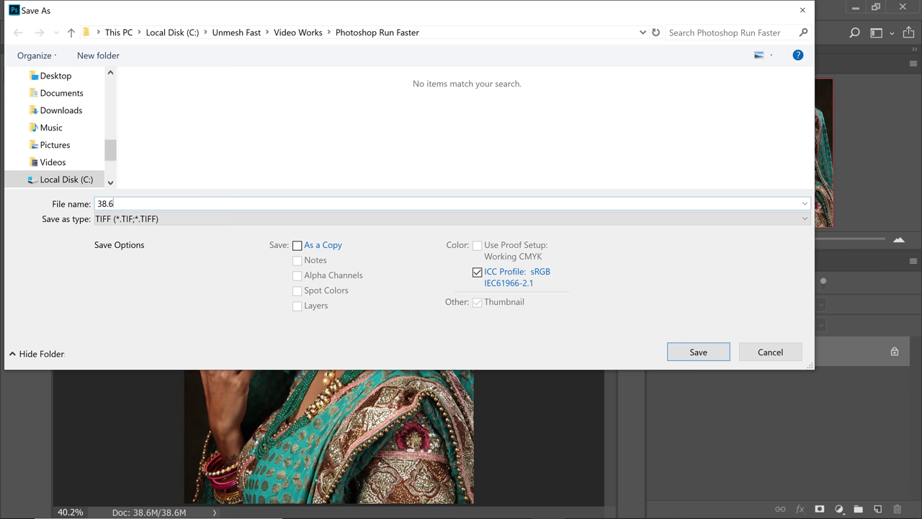
pyautogui.click(696, 351)
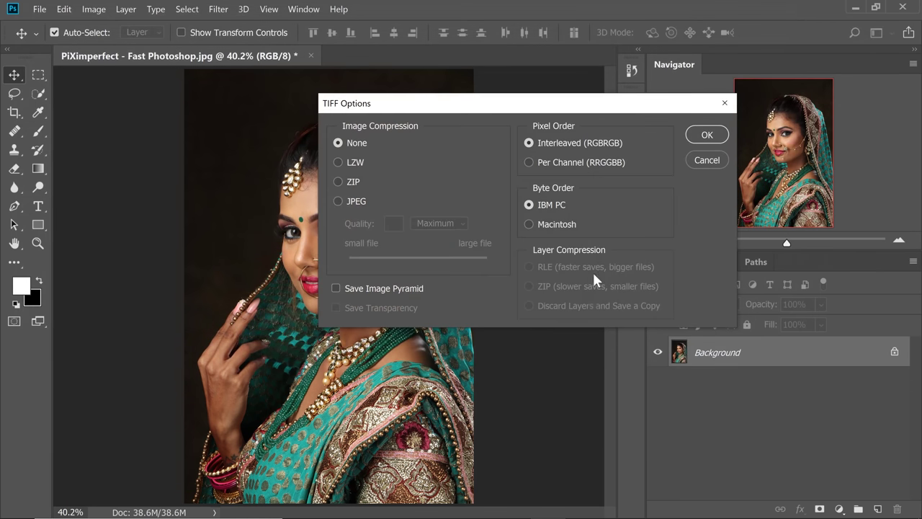
pyautogui.click(706, 136)
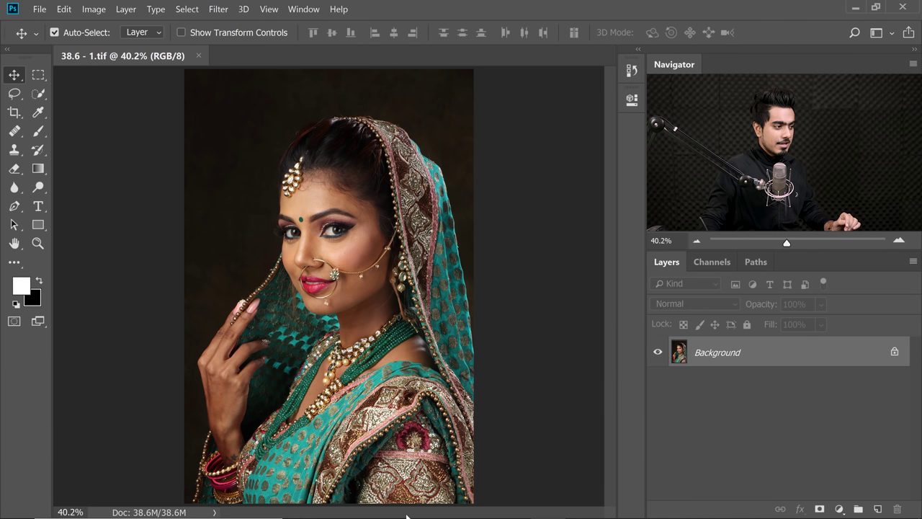
# Switch to File Explorer and check the file size of "38.6 - 1" in its properties
pyautogui.click(371, 508)
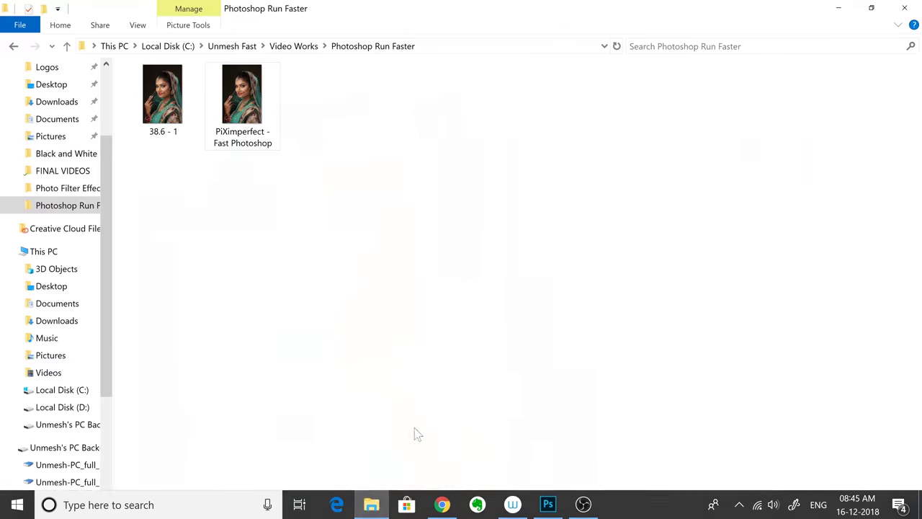
pyautogui.rightClick(165, 91)
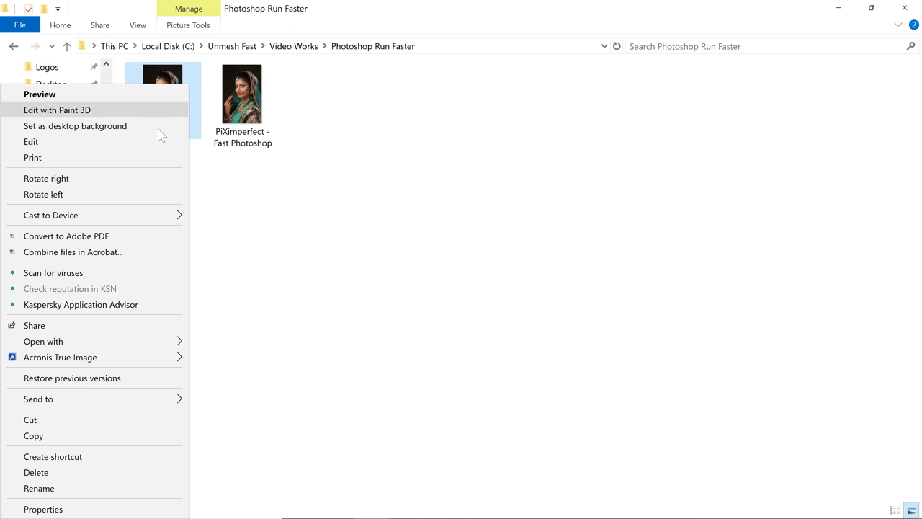
pyautogui.click(76, 508)
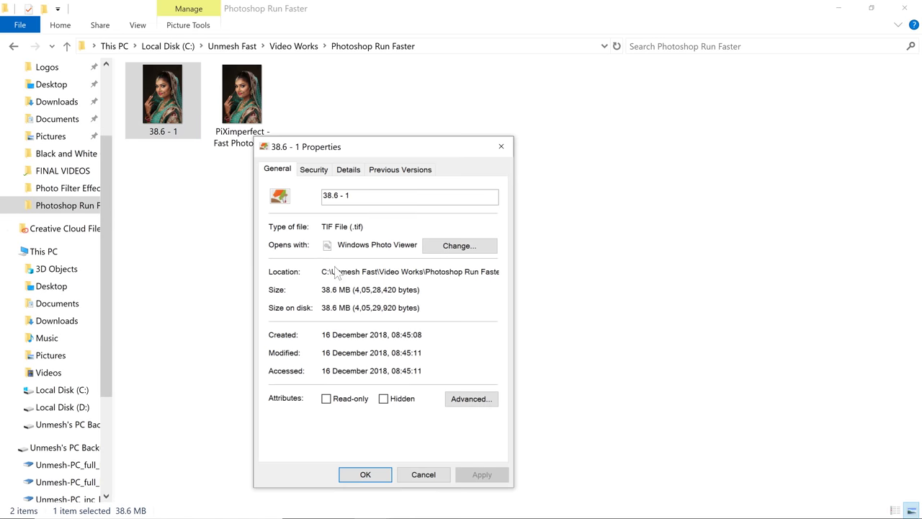
pyautogui.click(500, 147)
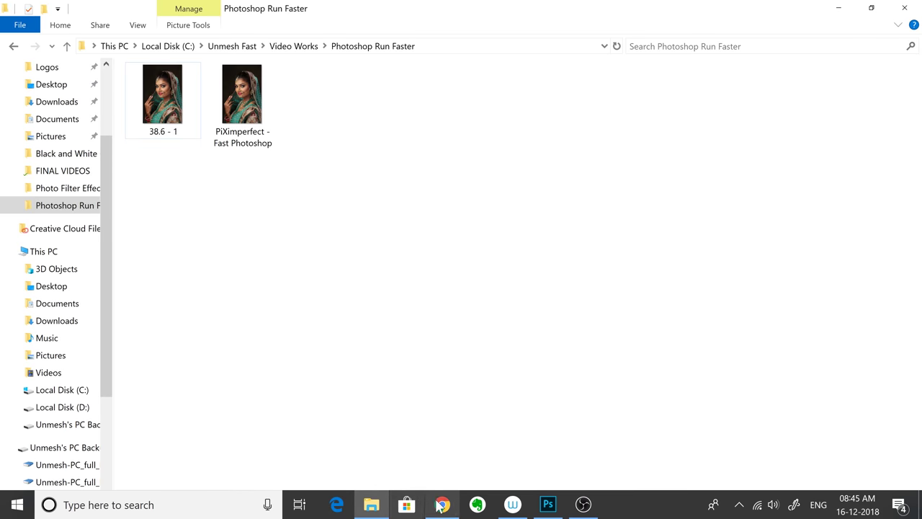
# Switch back to Photoshop and duplicate the Background layer
pyautogui.click(548, 504)
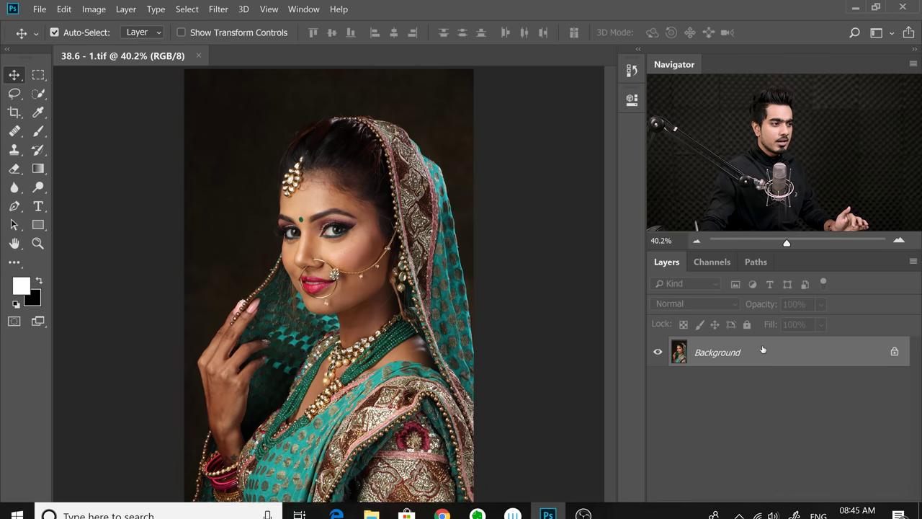
pyautogui.press('ctrl')
pyautogui.hotkey('ctrl', 'j')
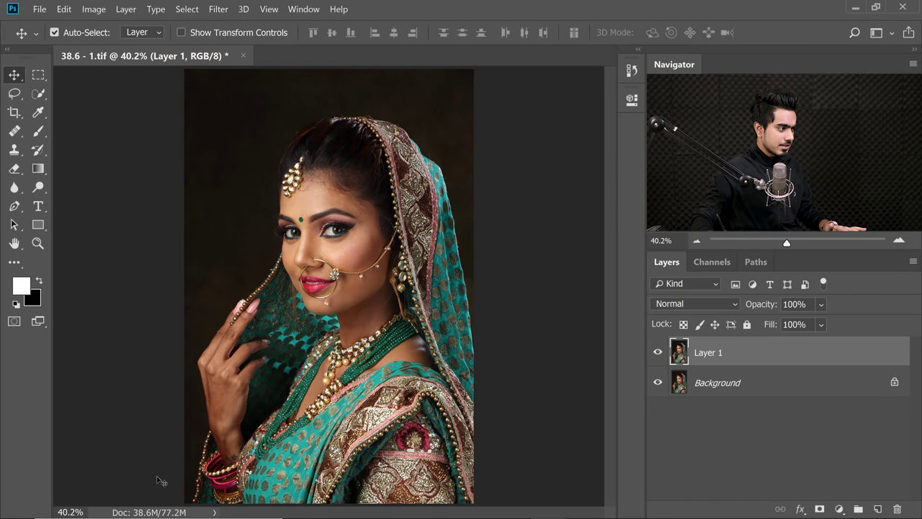
# Save the two-layer document as a TIFF named "77.2 - 2", keeping layers with RLE layer compression
pyautogui.click(40, 10)
pyautogui.click(100, 159)
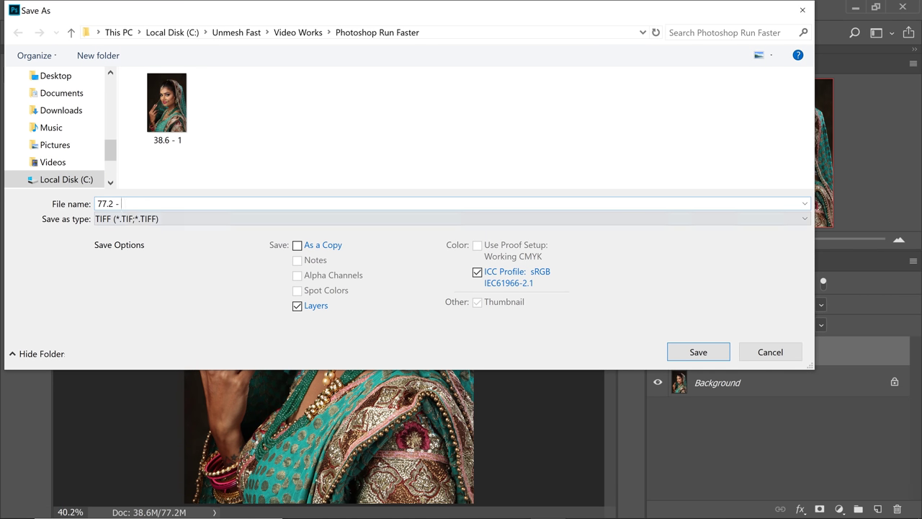
pyautogui.click(685, 354)
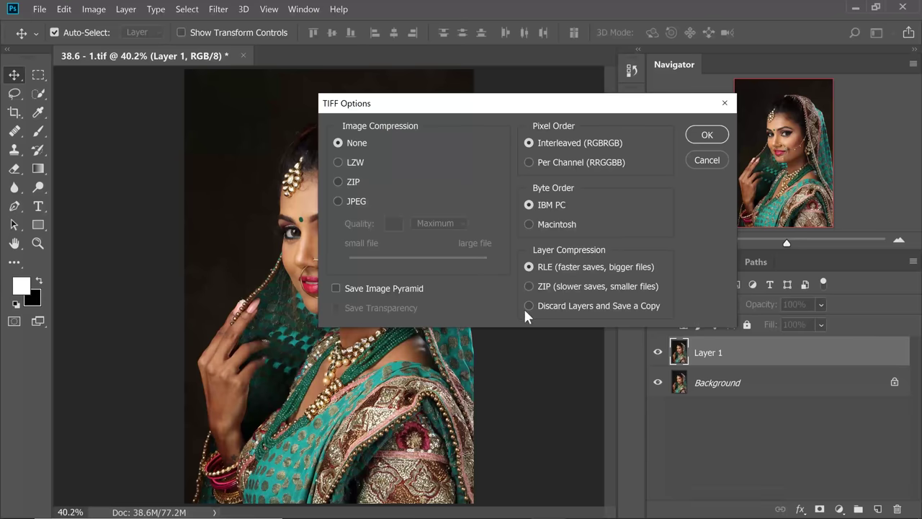
pyautogui.click(529, 306)
pyautogui.click(530, 267)
pyautogui.click(707, 135)
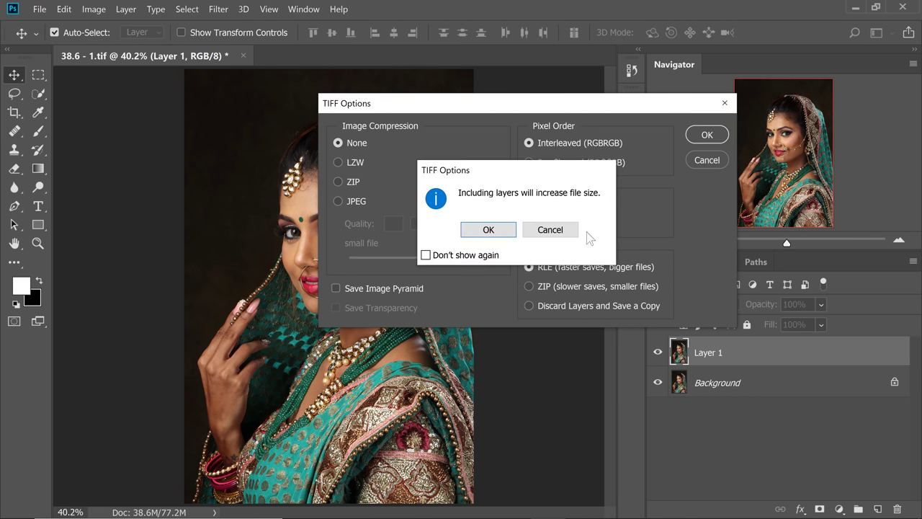
pyautogui.click(503, 229)
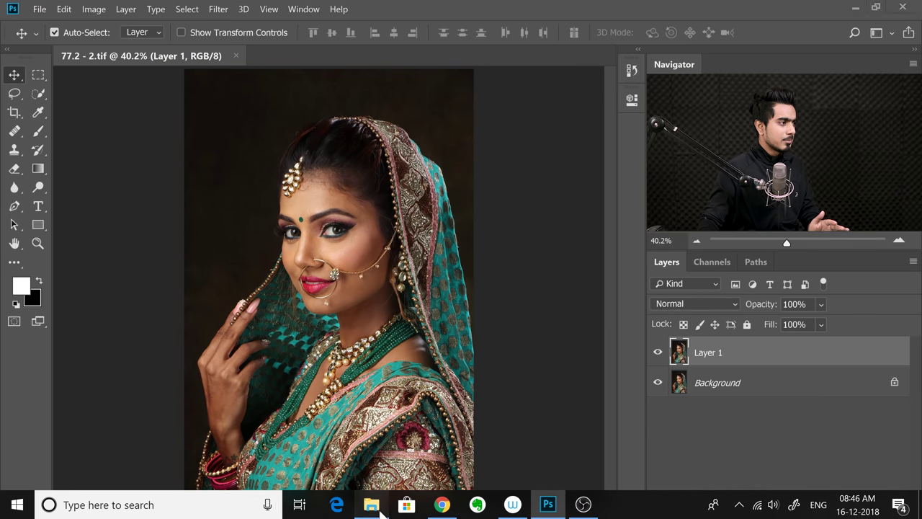
# Switch to File Explorer and check the file size of "77.2 - 2" in its properties
pyautogui.click(371, 512)
pyautogui.rightClick(252, 107)
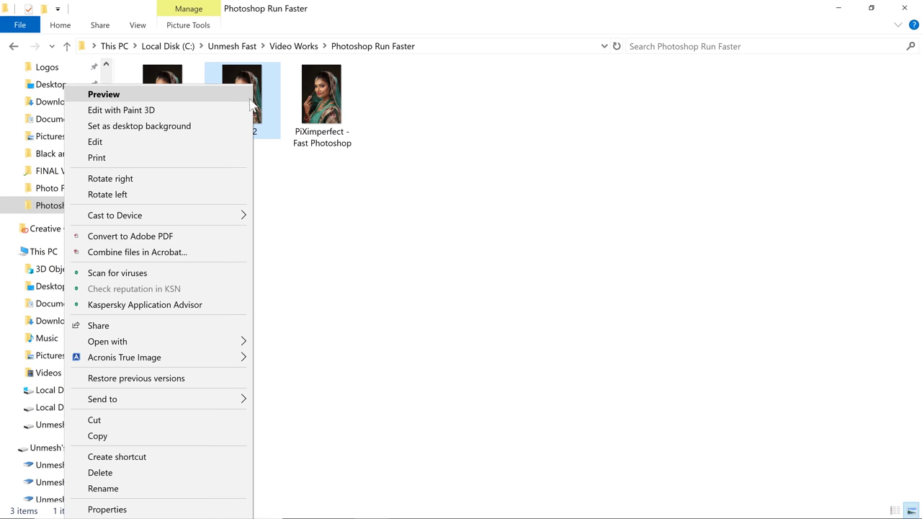
pyautogui.click(163, 506)
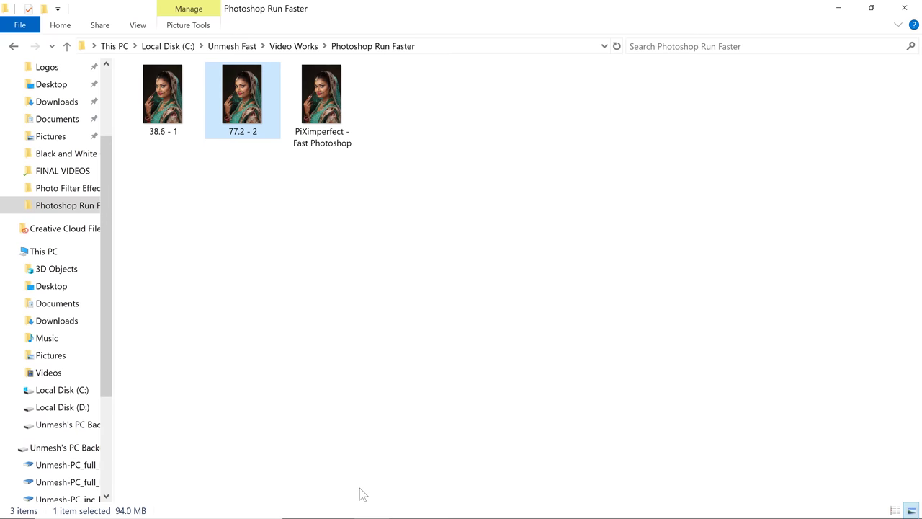
# Switch back to Photoshop and save a TIFF copy named "77.2 - 3" with the layers discarded
pyautogui.moveTo(360, 497)
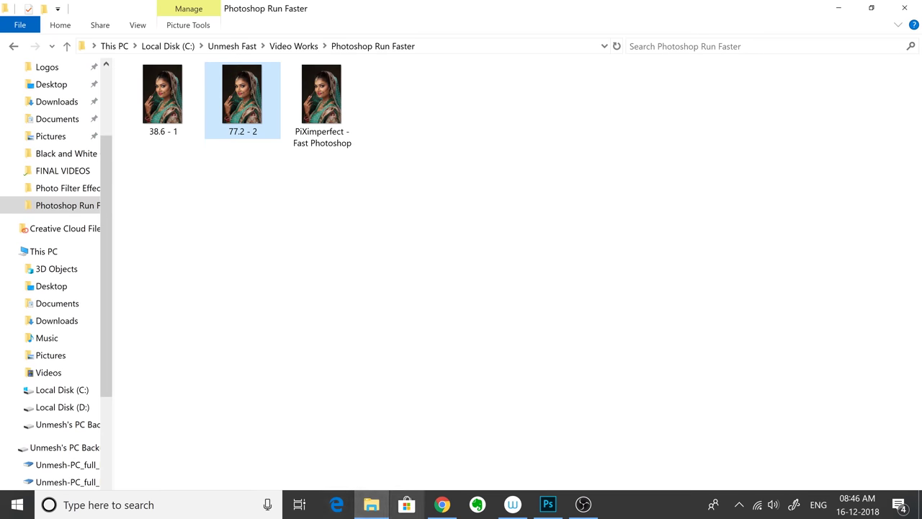
pyautogui.click(548, 504)
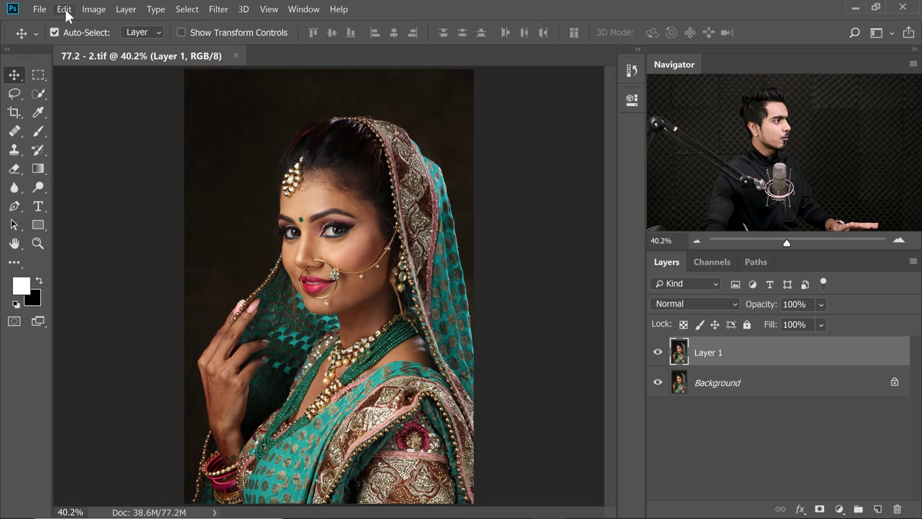
pyautogui.click(39, 9)
pyautogui.click(69, 160)
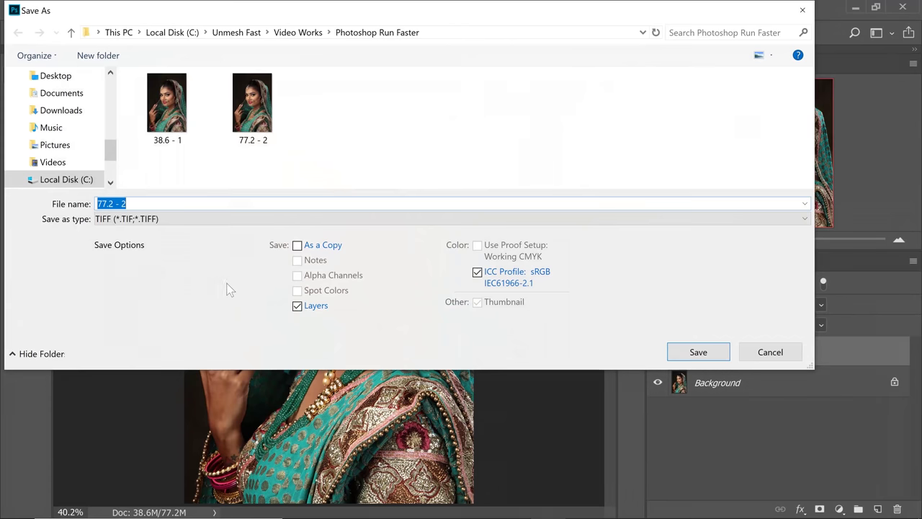
pyautogui.click(168, 220)
pyautogui.click(167, 217)
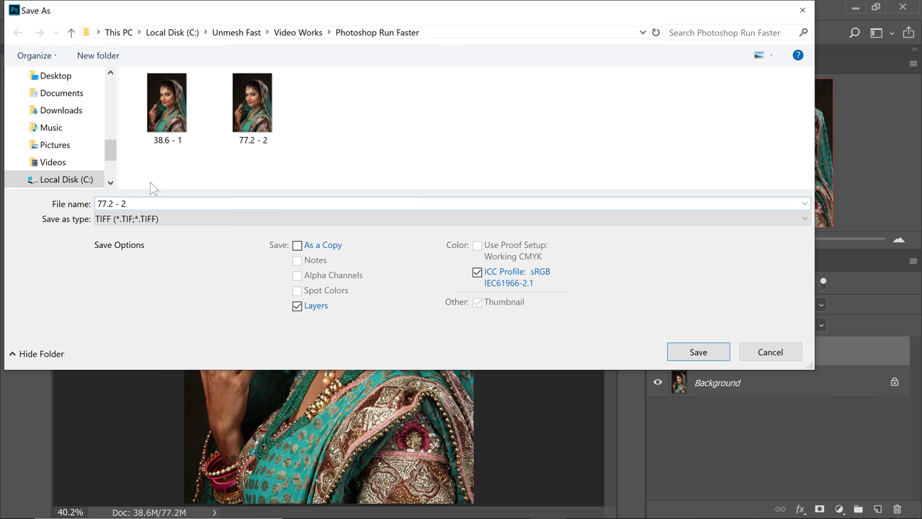
pyautogui.press('BackSpace')
pyautogui.write('3')
pyautogui.click(691, 351)
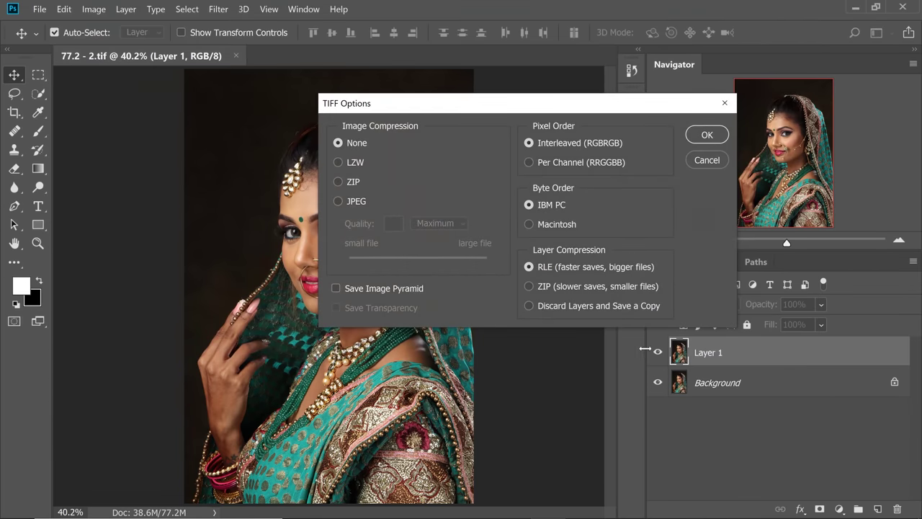
pyautogui.click(528, 304)
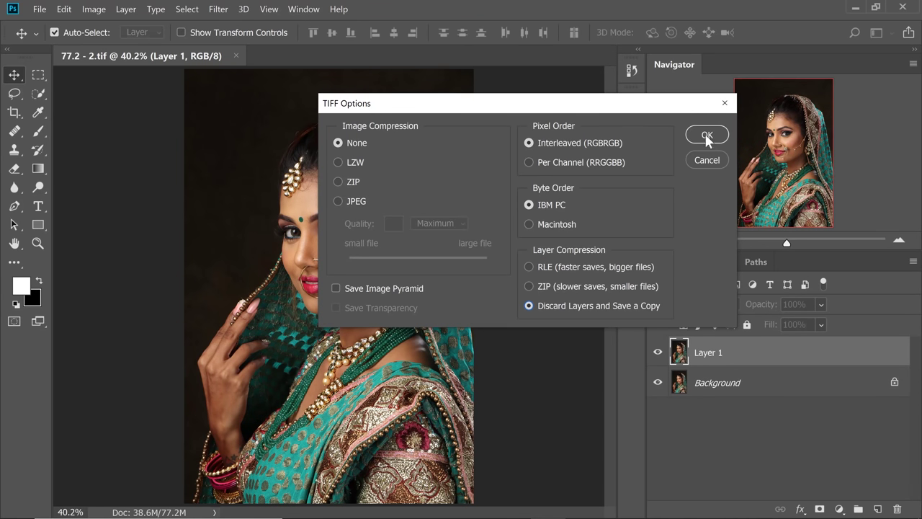
pyautogui.click(707, 136)
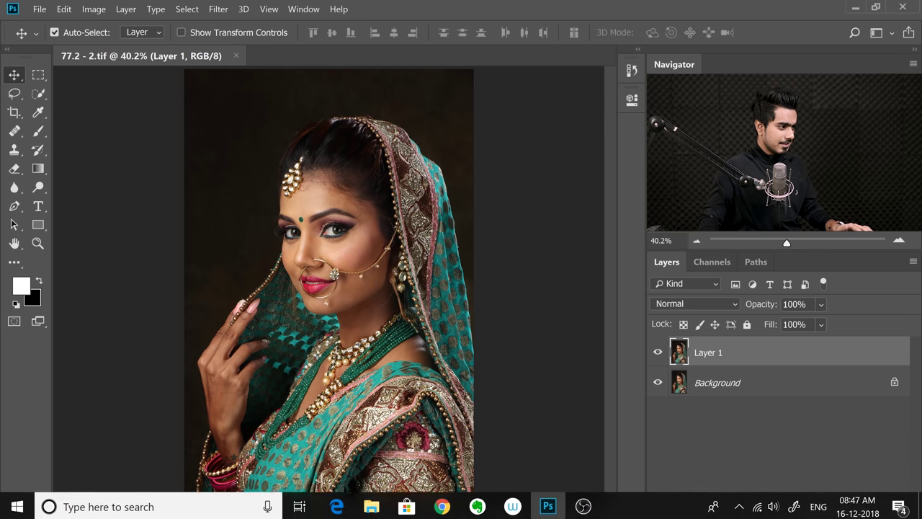
# Switch to File Explorer and check the properties of the TIFF copy saved without layers
pyautogui.click(371, 506)
pyautogui.rightClick(327, 87)
pyautogui.rightClick(312, 82)
pyautogui.click(249, 507)
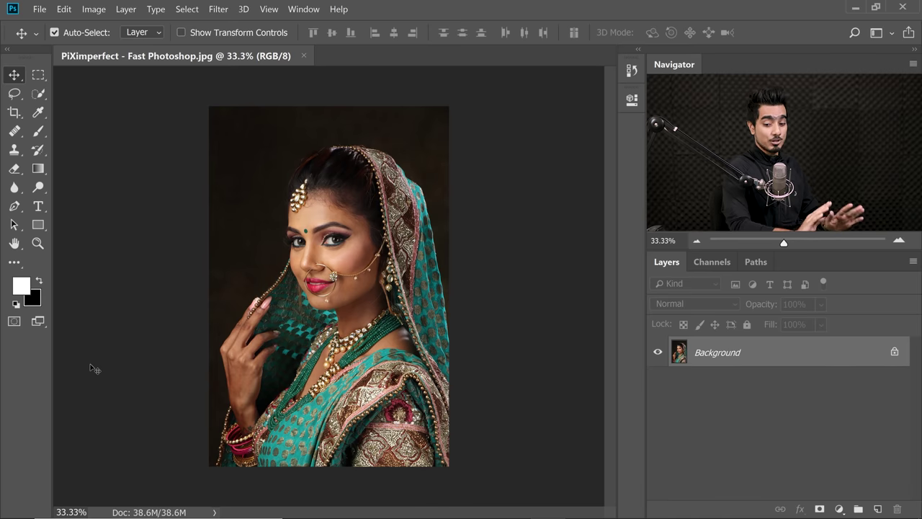
# Duplicate the Background layer of PiXimperfect - Fast Photoshop.jpg ten times and review the layer stack
pyautogui.scroll(1, 94, 369)
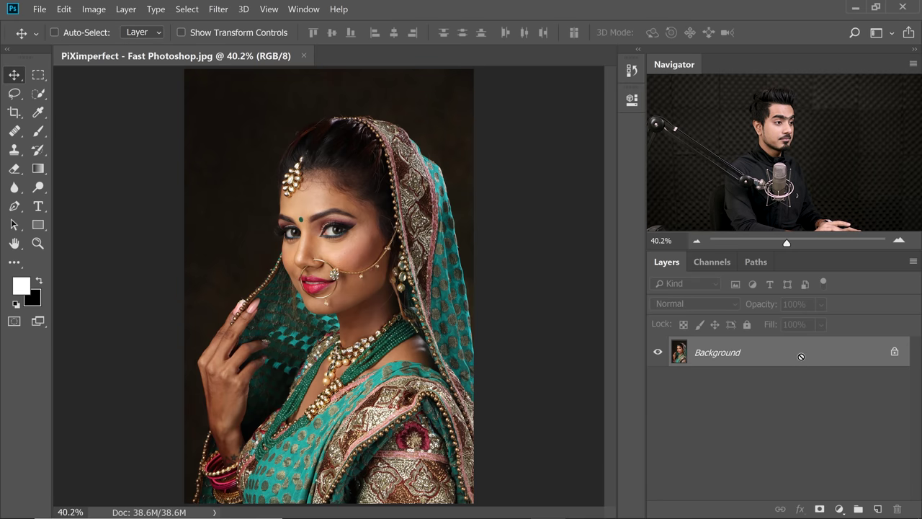
pyautogui.hotkey('ctrl', 'j')
pyautogui.hotkey('ctrl', 'j')
pyautogui.hotkey('ctrl', 'j')
pyautogui.hotkey('ctrl', 'j')
pyautogui.hotkey('ctrl', 'j')
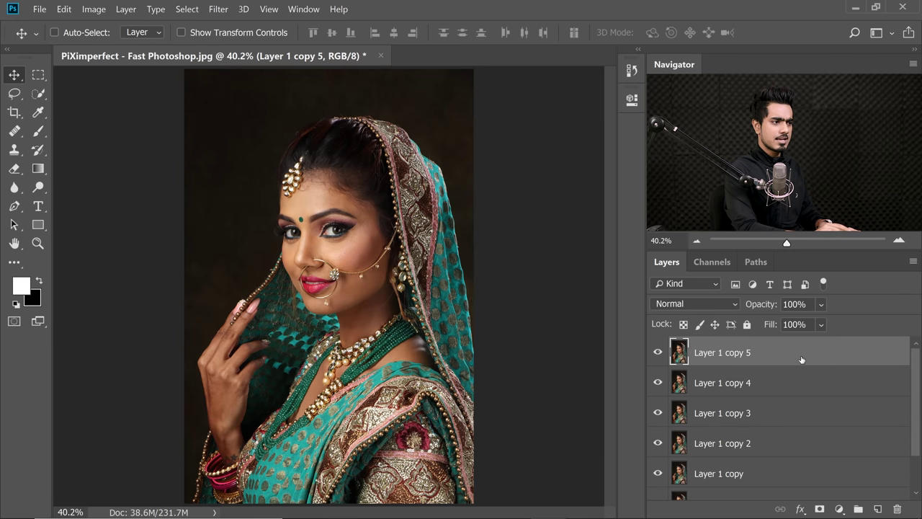
pyautogui.hotkey('ctrl', 'j')
pyautogui.hotkey('ctrl', 'j')
pyautogui.hotkey('ctrl', 'j')
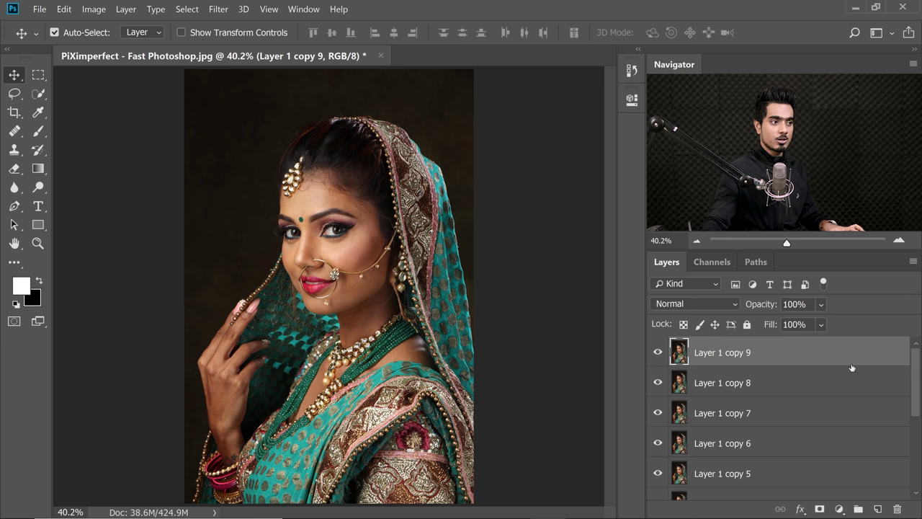
pyautogui.moveTo(916, 382); pyautogui.dragTo(910, 449)
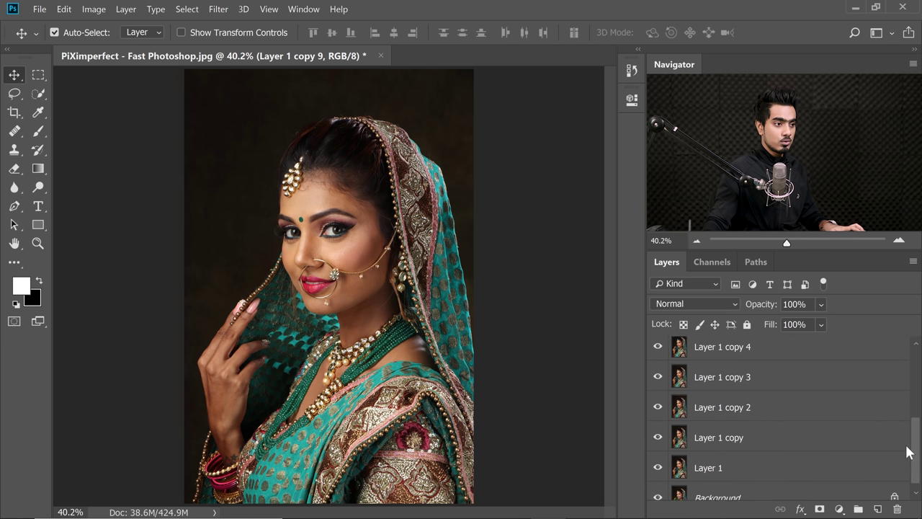
# Group the ten duplicated layers above the Background and name the group "10"
pyautogui.keyDown('shift'); pyautogui.click(789, 456); pyautogui.keyUp('shift')
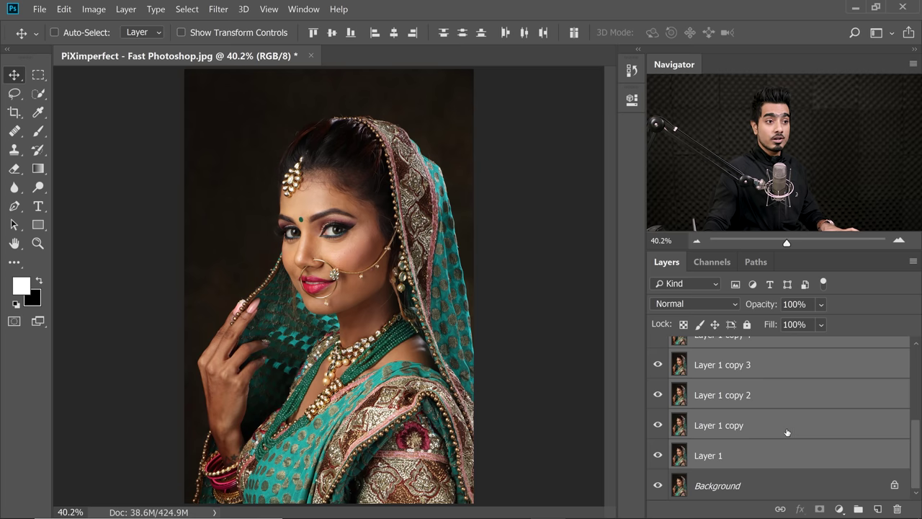
pyautogui.hotkey('ctrl', 'g')
pyautogui.doubleClick(719, 346)
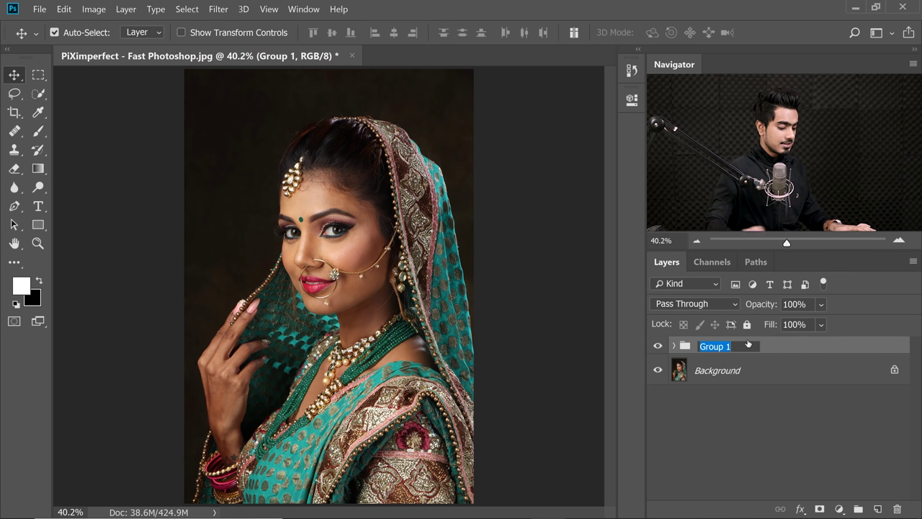
pyautogui.press('Return')
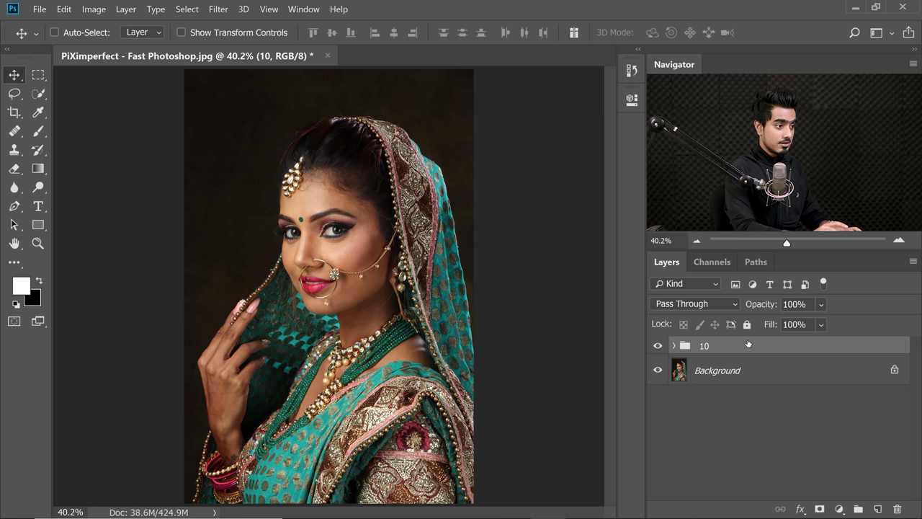
# Duplicate the "10" group nine times to make ten identical groups
pyautogui.hotkey('ctrl', 'j')
pyautogui.hotkey('ctrl', 'j')
pyautogui.hotkey('ctrl', 'j')
pyautogui.hotkey('ctrl', 'j')
pyautogui.hotkey('ctrl', 'j')
pyautogui.hotkey('ctrl', 'j')
pyautogui.hotkey('ctrl', 'j')
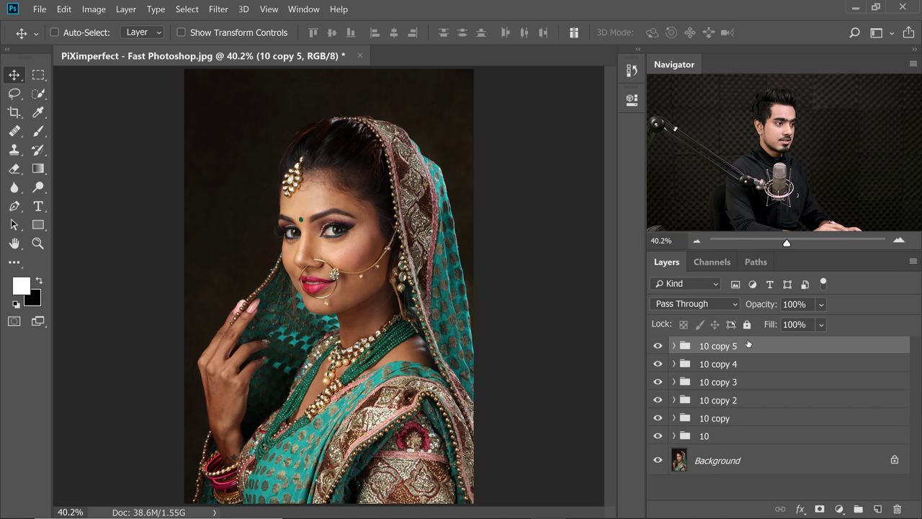
pyautogui.hotkey('ctrl', 'j')
pyautogui.hotkey('ctrl', 'j')
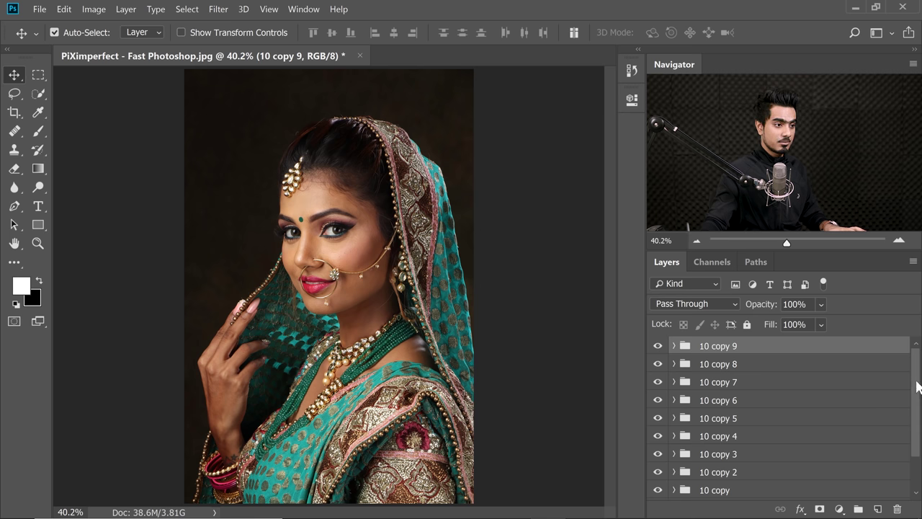
# Group all ten "10" groups together, leaving out the Background, and name the new group "100"
pyautogui.scroll(-3, 904, 428)
pyautogui.keyDown('shift'); pyautogui.click(764, 461); pyautogui.keyUp('shift')
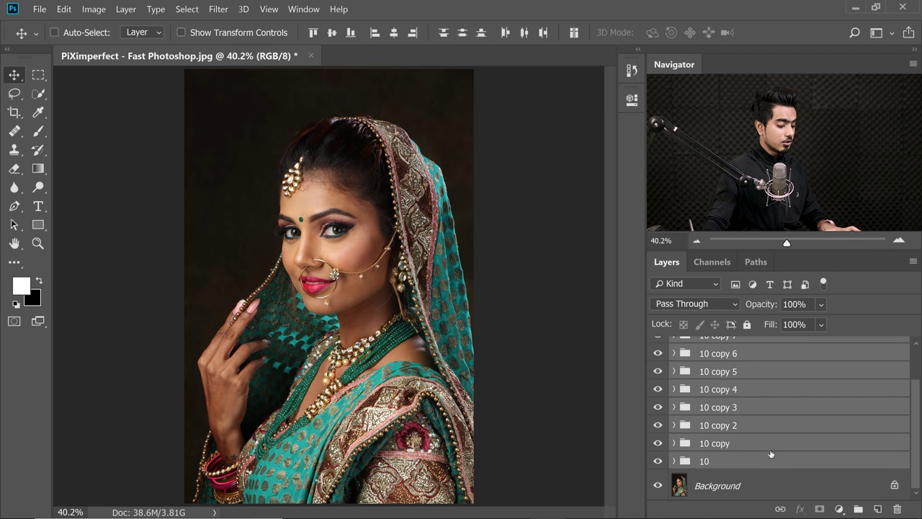
pyautogui.hotkey('ctrl', 'g')
pyautogui.doubleClick(721, 347)
pyautogui.write('100')
pyautogui.press('Return')
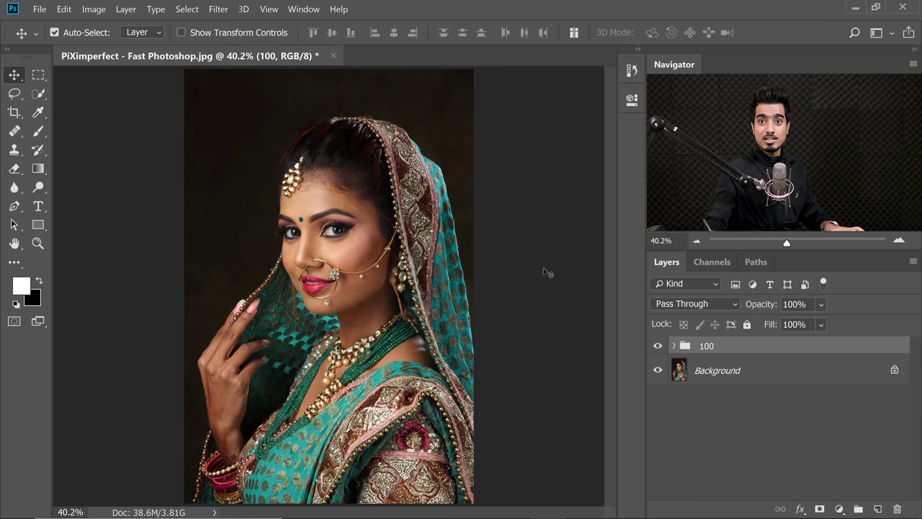
# Duplicate the "100" group nine times to make ten identical groups
pyautogui.press('ctrl')
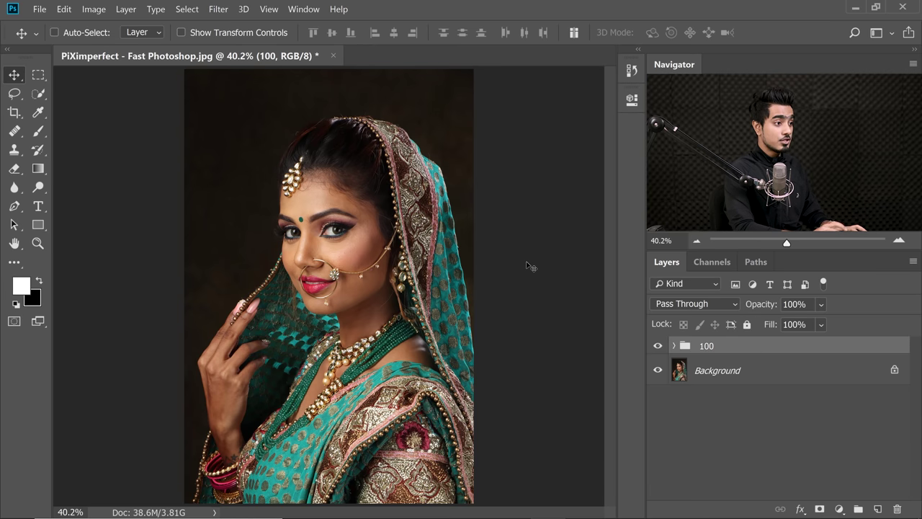
pyautogui.hotkey('ctrl', 'j')
pyautogui.hotkey('ctrl', 'j')
pyautogui.hotkey('ctrl', 'j')
pyautogui.hotkey('ctrl', 'j')
pyautogui.hotkey('ctrl', 'j')
pyautogui.hotkey('ctrl', 'j')
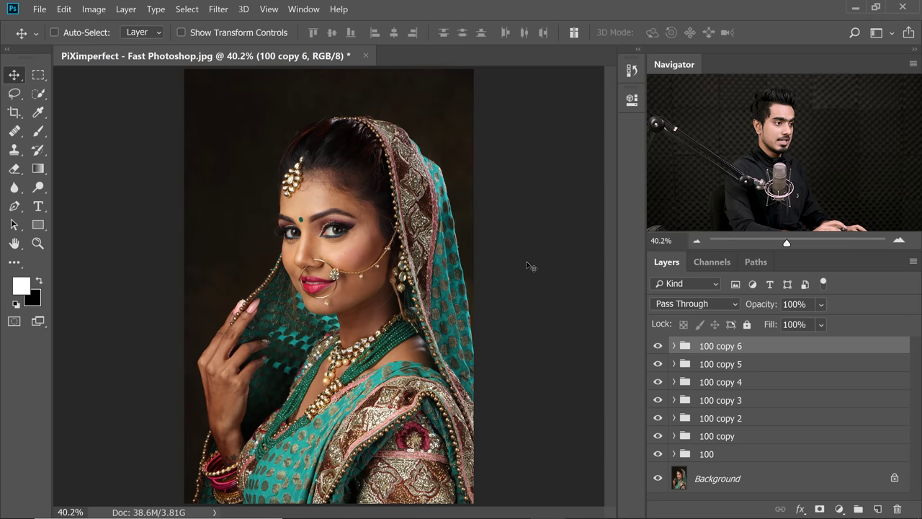
pyautogui.hotkey('ctrl', 'j')
pyautogui.hotkey('ctrl', 'j')
pyautogui.hotkey('ctrl', 'j')
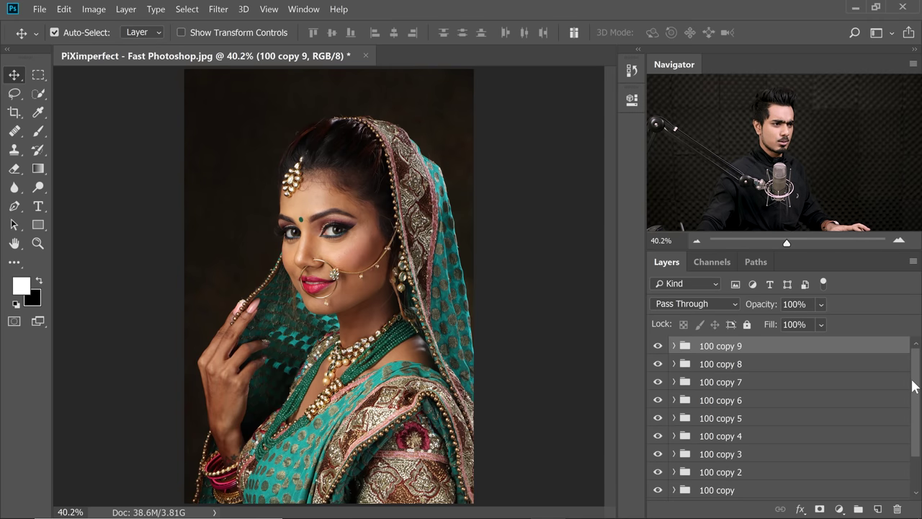
# Group all ten "100" groups together, leaving out the Background, and name the new group "1000"
pyautogui.scroll(-3, 911, 418)
pyautogui.keyDown('shift'); pyautogui.click(754, 462); pyautogui.keyUp('shift')
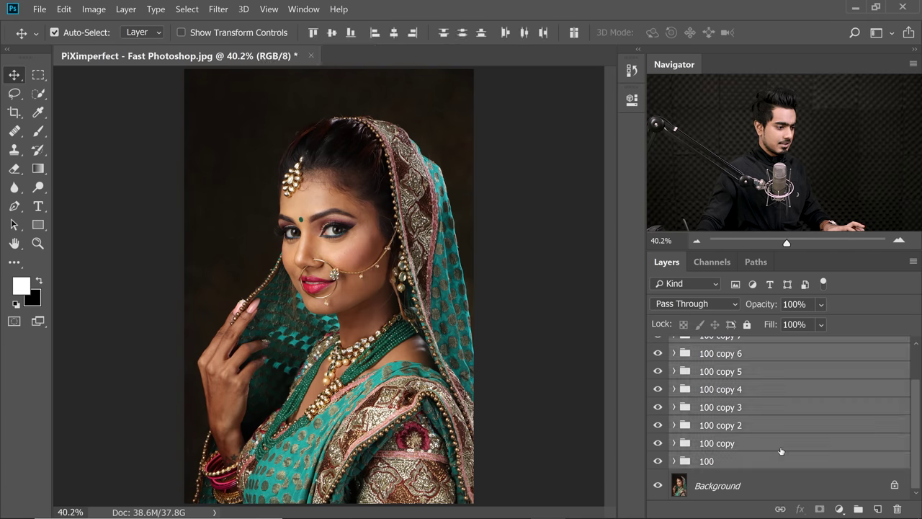
pyautogui.hotkey('ctrl', 'g')
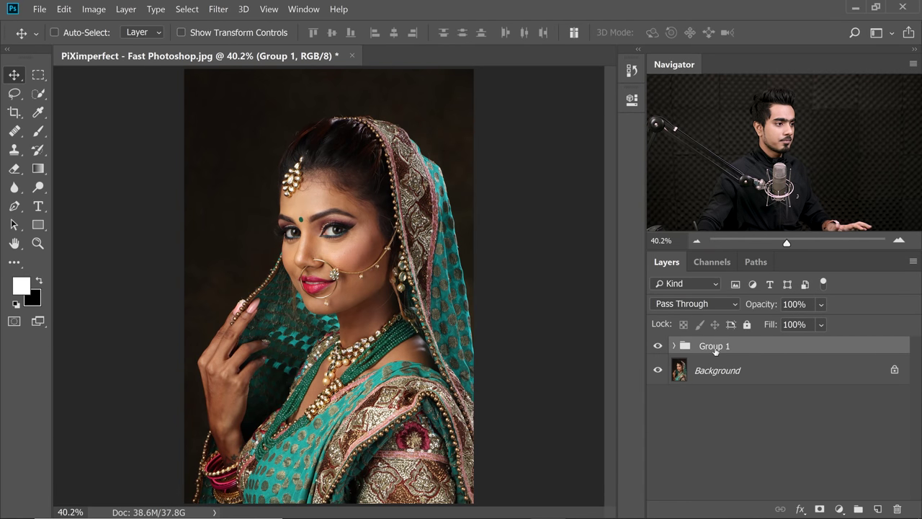
pyautogui.doubleClick(714, 346)
pyautogui.write('1000')
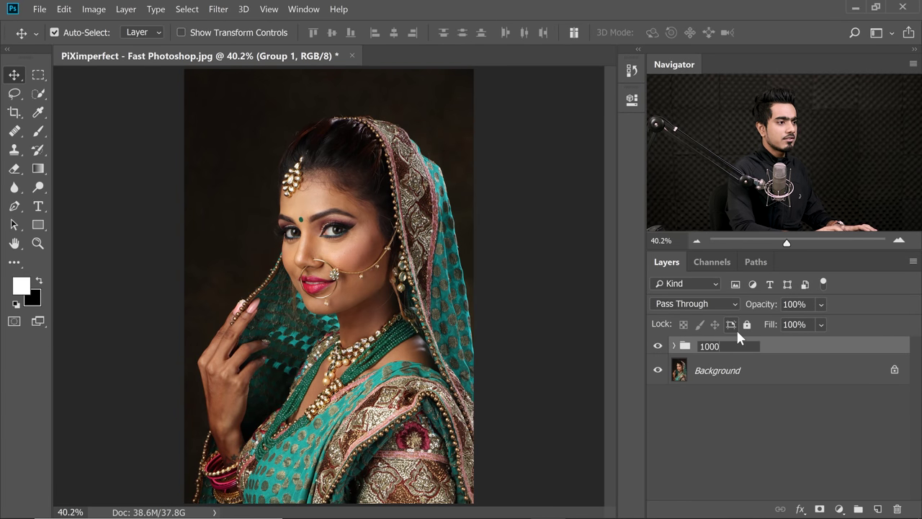
pyautogui.press('Return')
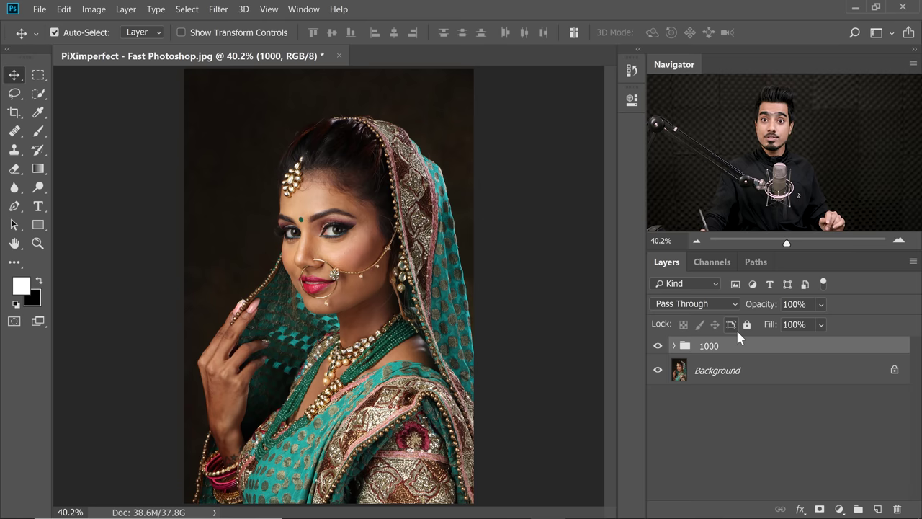
# Add an empty layer above the "1000" group and paint a white zigzag across the face with a 140 px brush
pyautogui.click(877, 509)
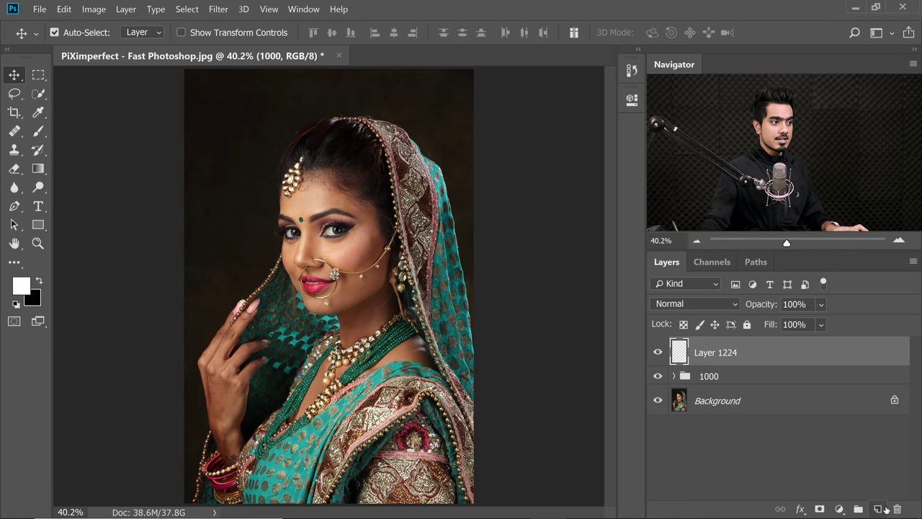
pyautogui.click(39, 133)
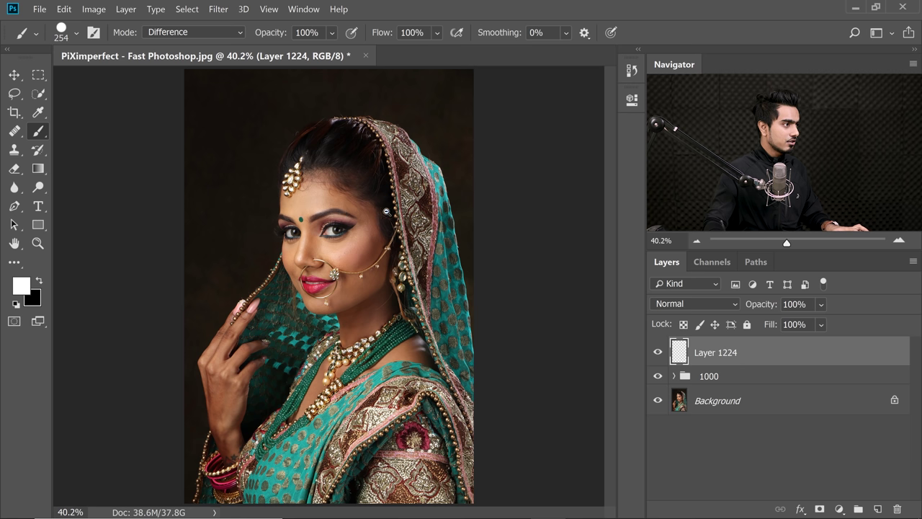
pyautogui.scroll(5, 346, 213)
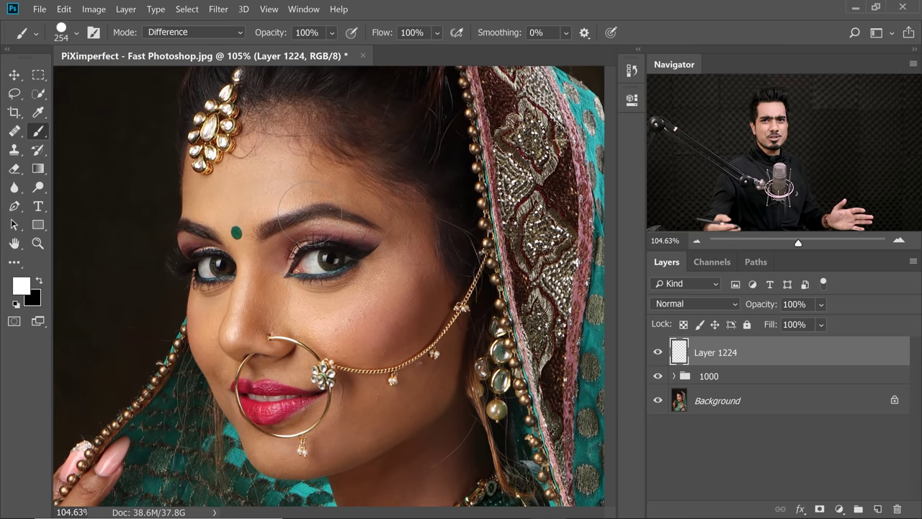
pyautogui.keyDown('alt'); pyautogui.rightClick(231, 208); pyautogui.keyUp('alt')
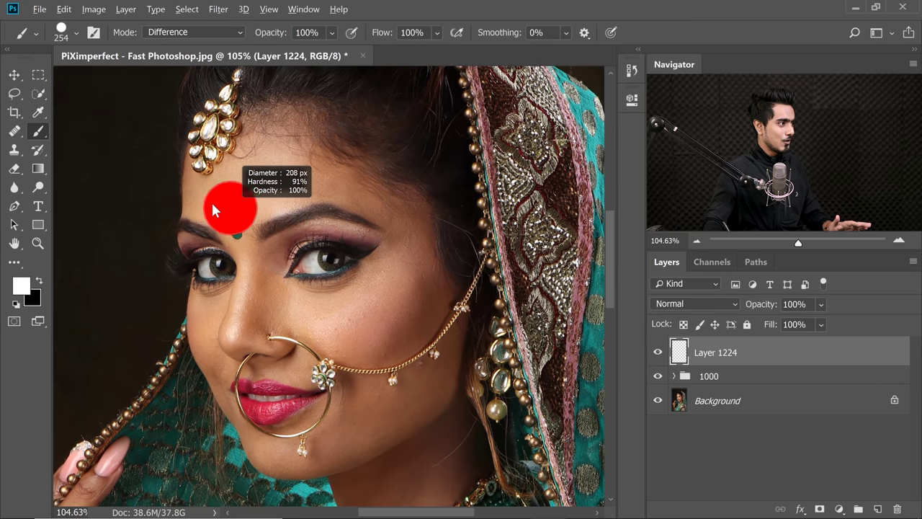
pyautogui.keyDown('alt'); pyautogui.rightClick(214, 208); pyautogui.keyUp('alt')
pyautogui.keyDown('alt'); pyautogui.rightClick(213, 207); pyautogui.keyUp('alt')
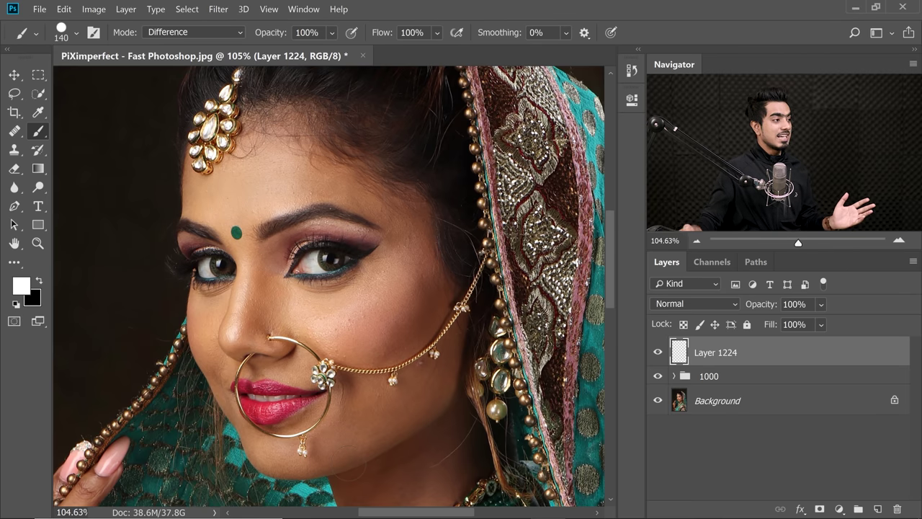
pyautogui.moveTo(287, 159); pyautogui.dragTo(352, 460)
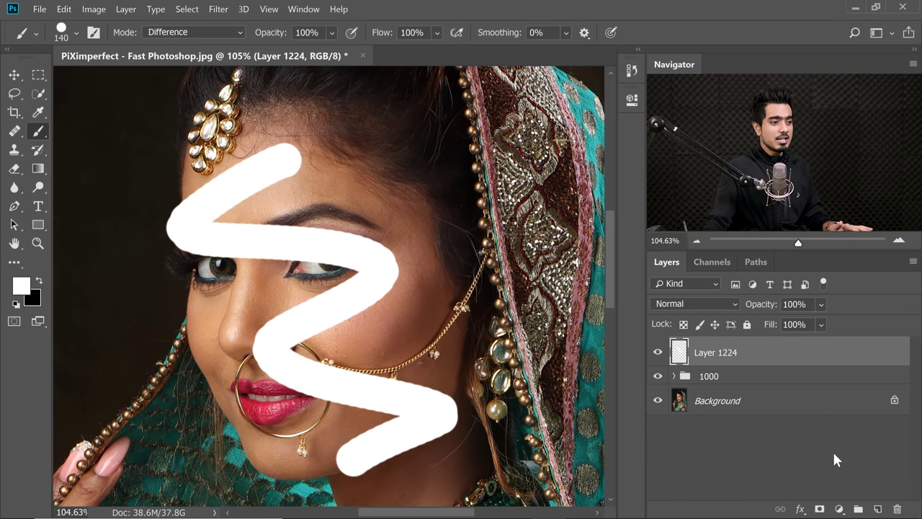
# Delete the painted layer and add a Curves adjustment with a steep S-curve for strong contrast above the "1000" group
pyautogui.moveTo(818, 353)
pyautogui.mouseDown()
pyautogui.moveTo(834, 361)
pyautogui.moveTo(875, 497)
pyautogui.moveTo(897, 509)
pyautogui.mouseUp()
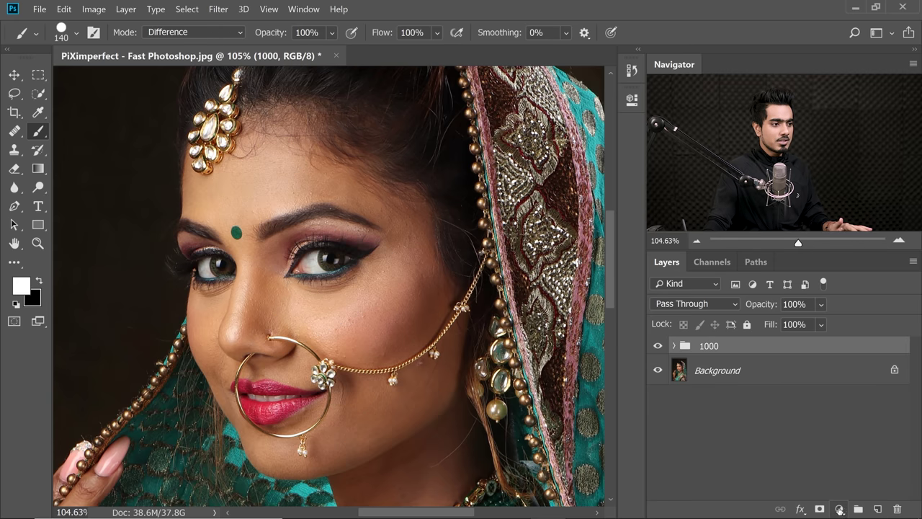
pyautogui.click(840, 509)
pyautogui.click(821, 259)
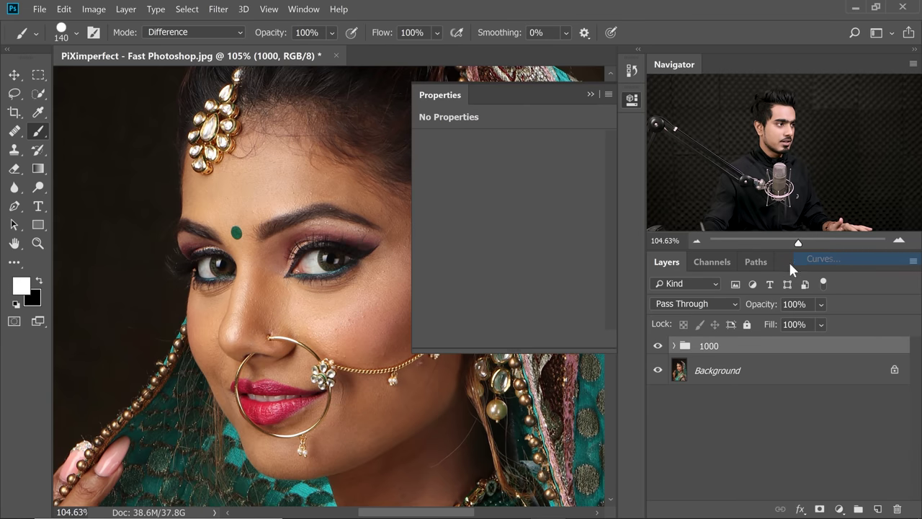
pyautogui.moveTo(542, 225); pyautogui.dragTo(544, 205)
pyautogui.moveTo(502, 248); pyautogui.dragTo(528, 257)
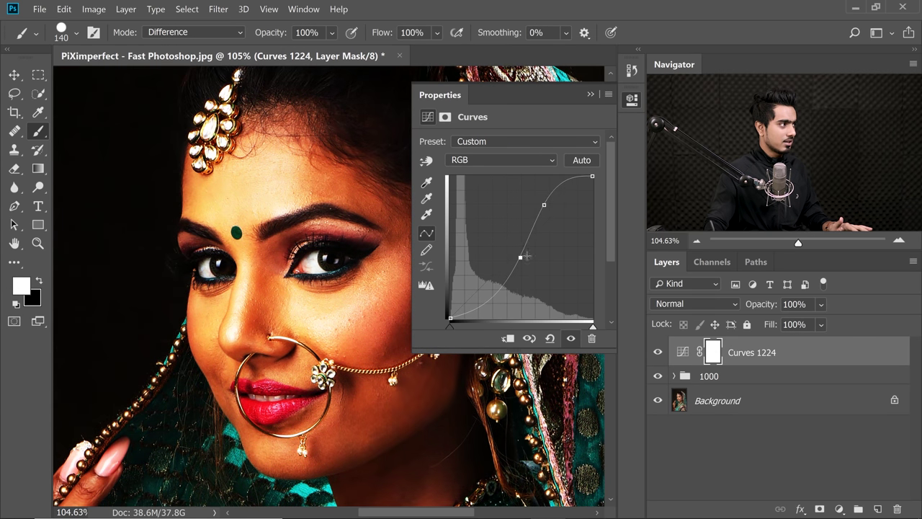
# Add an empty layer above the Curves adjustment and paint a white zigzag from the forehead down to the lips
pyautogui.click(864, 493)
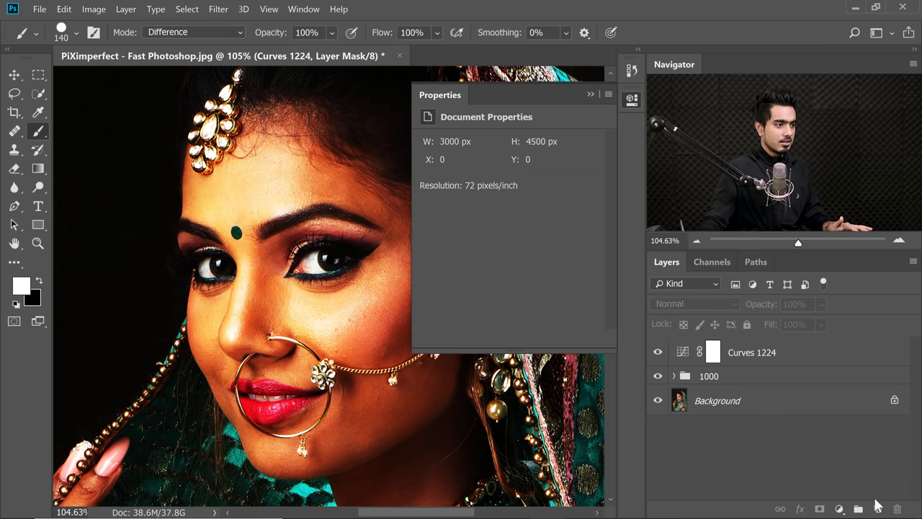
pyautogui.click(877, 508)
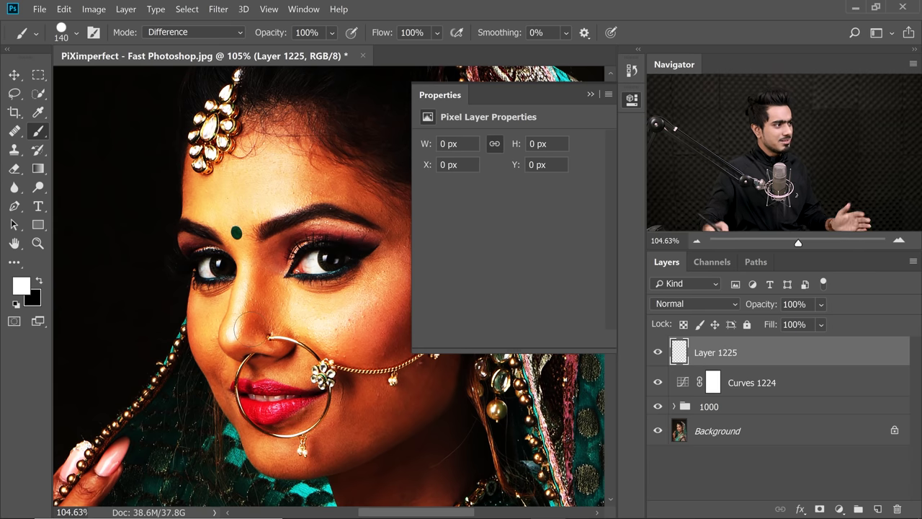
pyautogui.moveTo(274, 144); pyautogui.dragTo(288, 409)
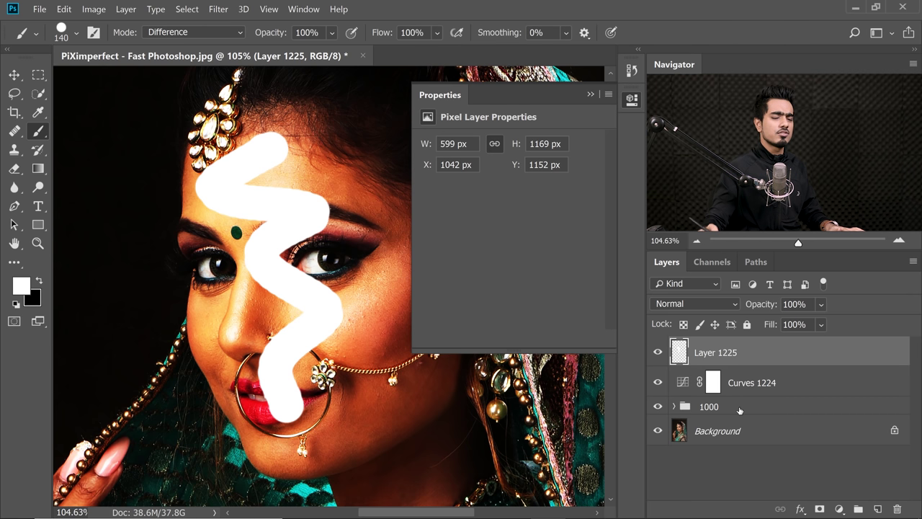
# Delete the painted layer together with the Curves adjustment and fit the whole image in view
pyautogui.keyDown('shift'); pyautogui.click(772, 384); pyautogui.keyUp('shift')
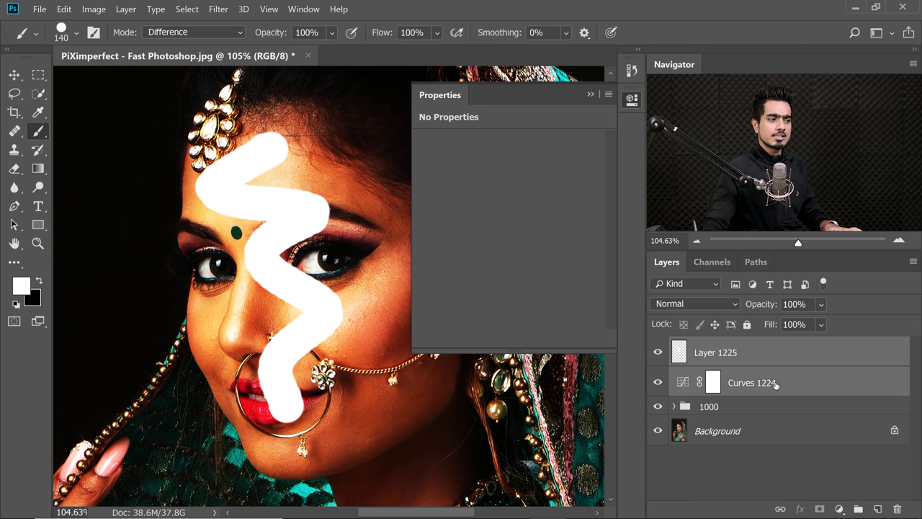
pyautogui.moveTo(819, 378); pyautogui.dragTo(897, 509)
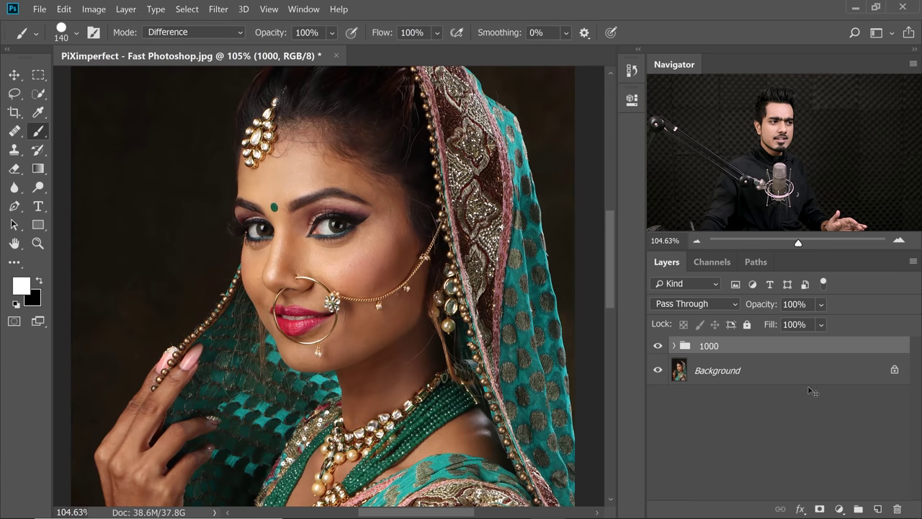
pyautogui.hotkey('ctrl', '0')
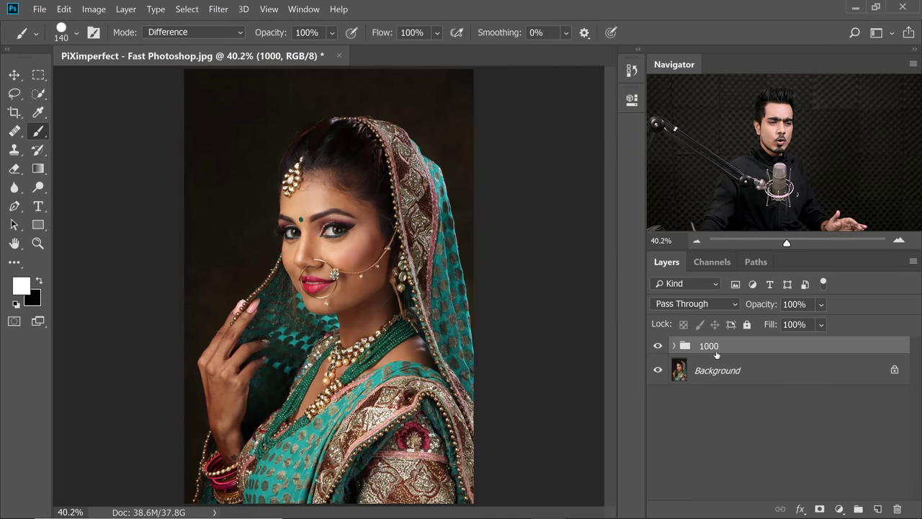
# Look inside the "1000" group and convert the collapsed group to a Smart Object
pyautogui.click(674, 347)
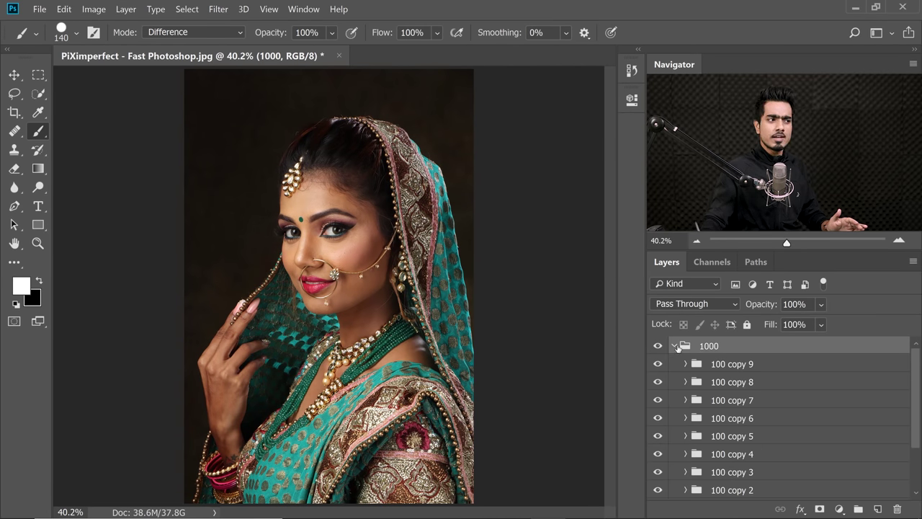
pyautogui.click(674, 347)
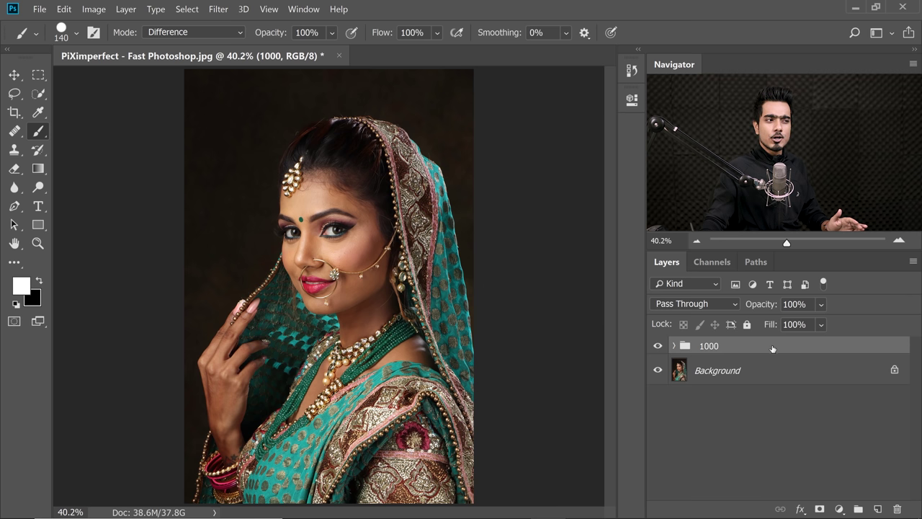
pyautogui.rightClick(801, 350)
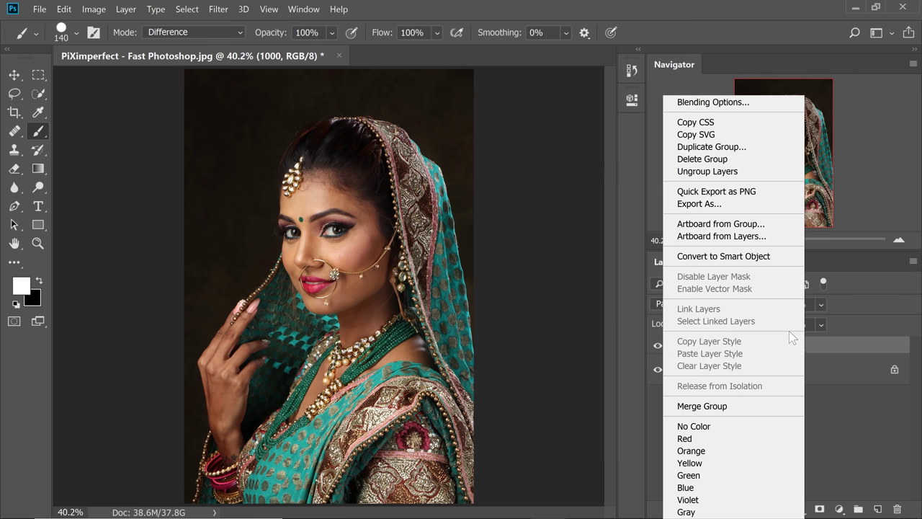
pyautogui.click(763, 258)
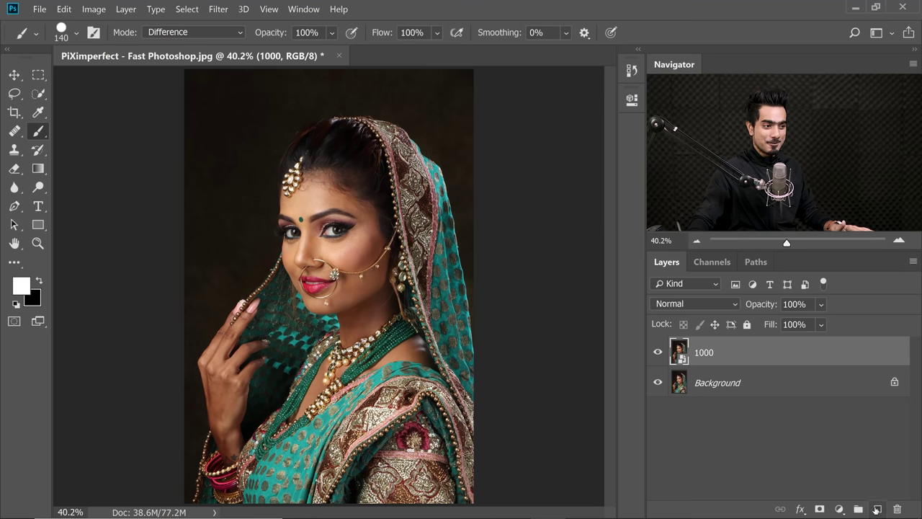
# Add an empty layer above the "1000" Smart Object and paint a large white zigzag down over the face
pyautogui.click(876, 509)
pyautogui.moveTo(328, 176)
pyautogui.mouseDown()
pyautogui.moveTo(268, 211)
pyautogui.moveTo(287, 400)
pyautogui.mouseUp()
pyautogui.scroll(3, 311, 255)
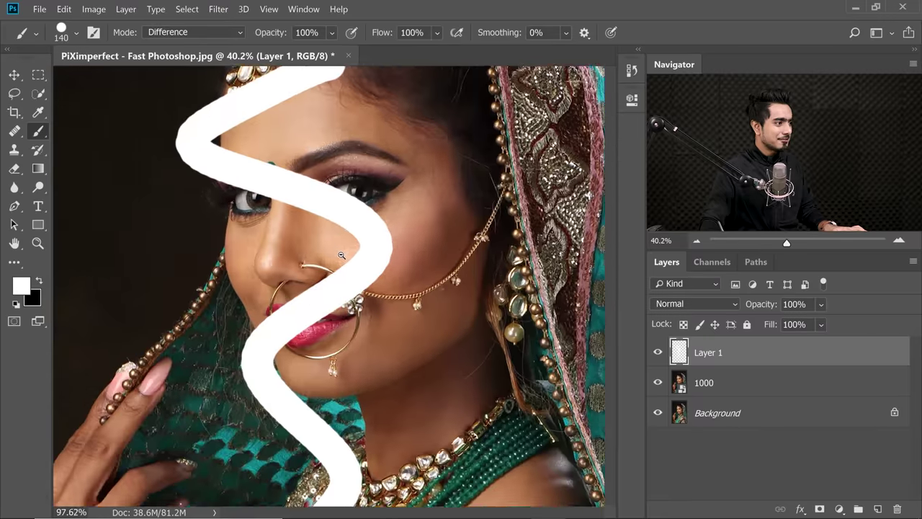
# Add a Curves adjustment with a contrast-raising S-curve above the painted layer, and paint a second white zigzag on a new layer above it
pyautogui.click(838, 508)
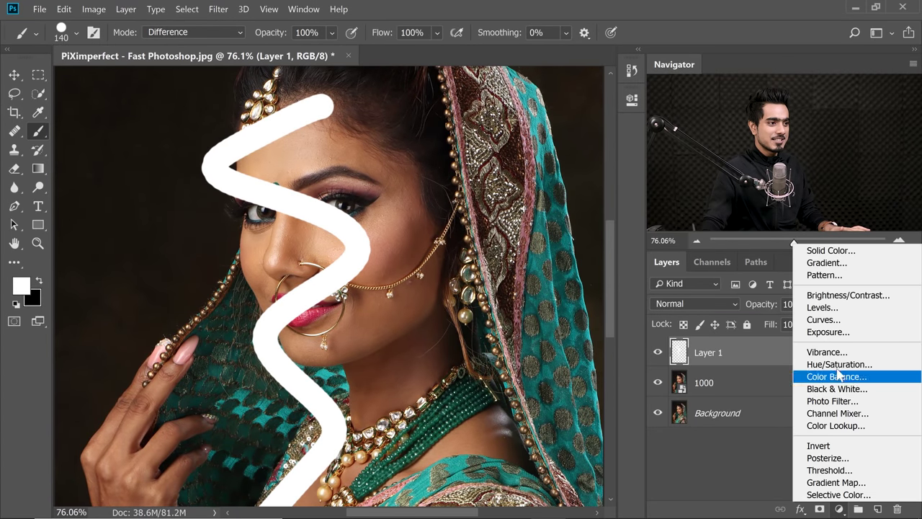
pyautogui.click(810, 320)
pyautogui.click(546, 205)
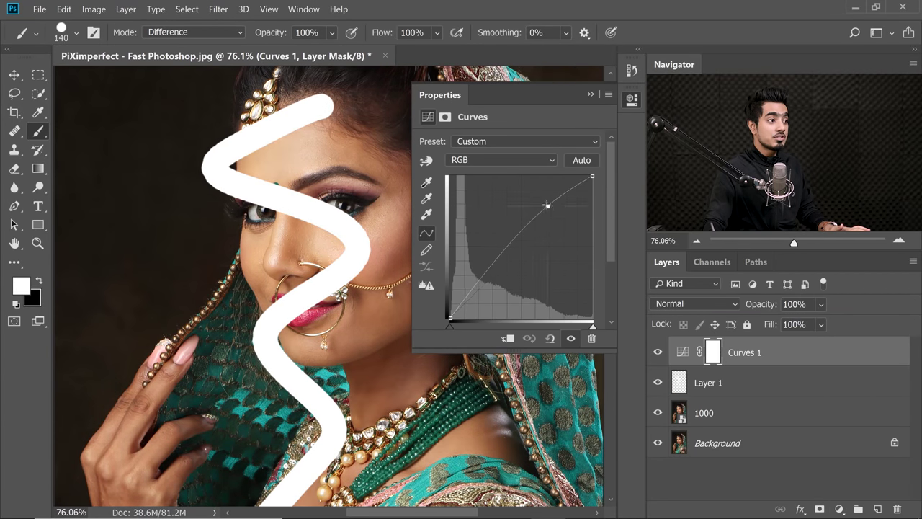
pyautogui.click(516, 253)
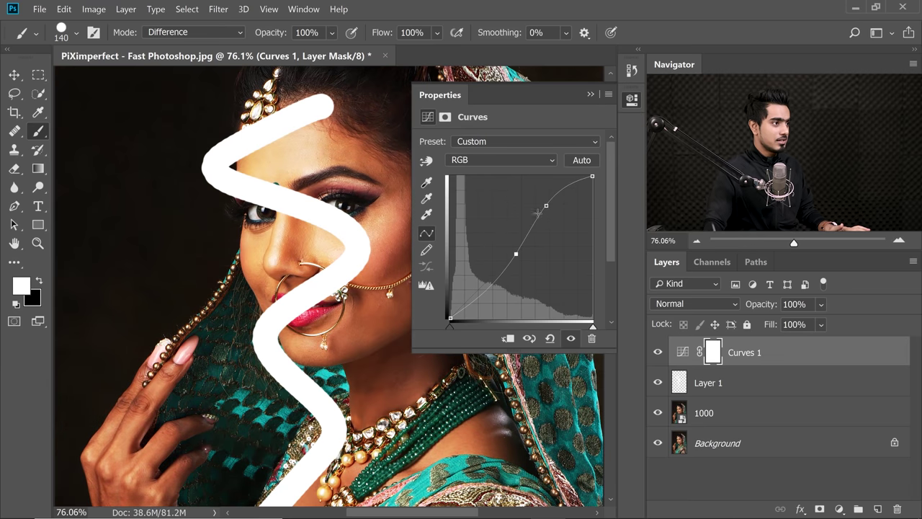
pyautogui.click(590, 94)
pyautogui.click(876, 508)
pyautogui.moveTo(416, 196)
pyautogui.mouseDown()
pyautogui.moveTo(429, 266)
pyautogui.moveTo(433, 430)
pyautogui.mouseUp()
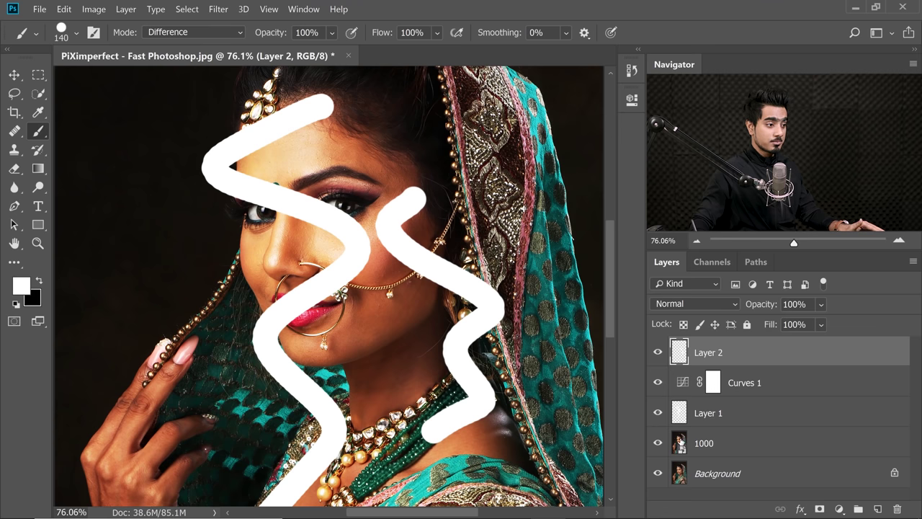
# Open the contents of the "1000" Smart Object and expand the nested groups "1000", "100 copy 4" and "10 copy 9"
pyautogui.click(709, 442)
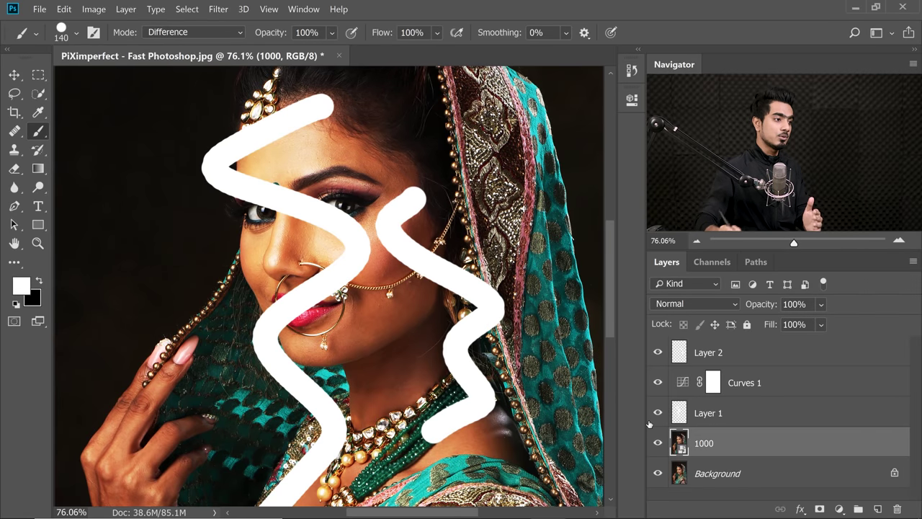
pyautogui.doubleClick(680, 443)
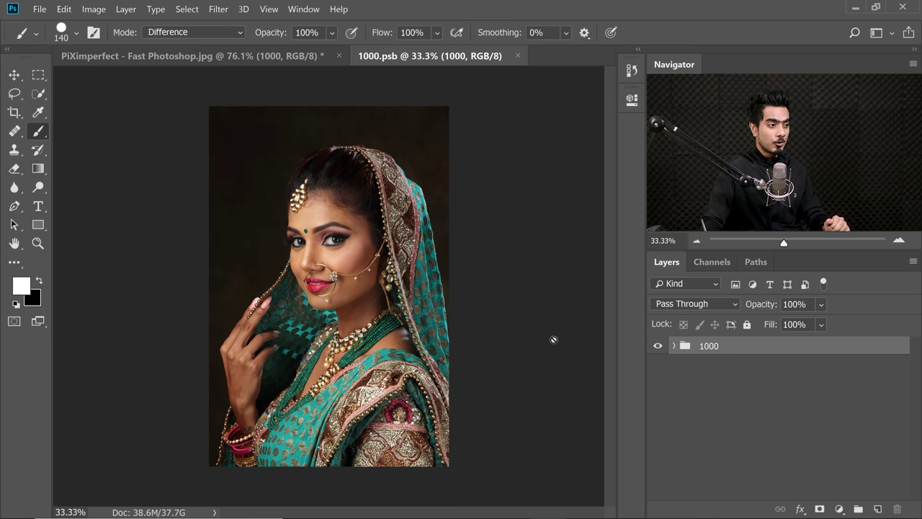
pyautogui.click(673, 347)
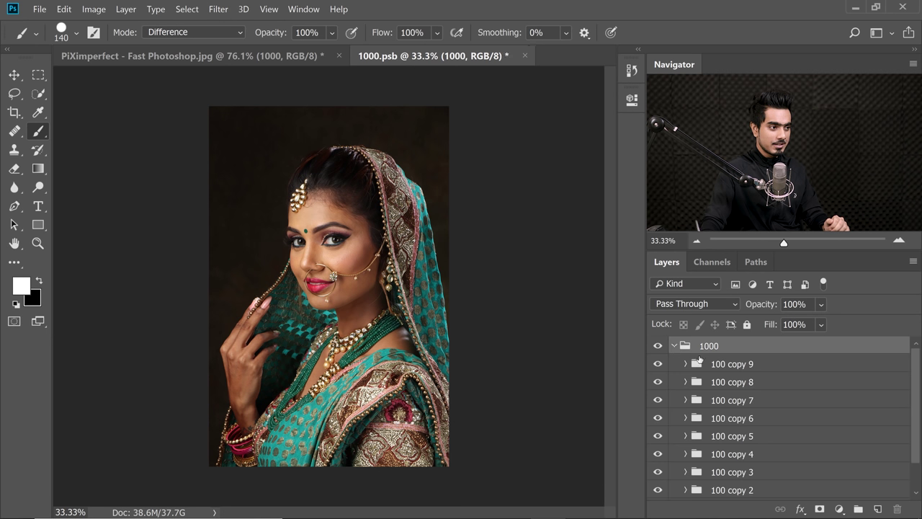
pyautogui.scroll(-2, 915, 395)
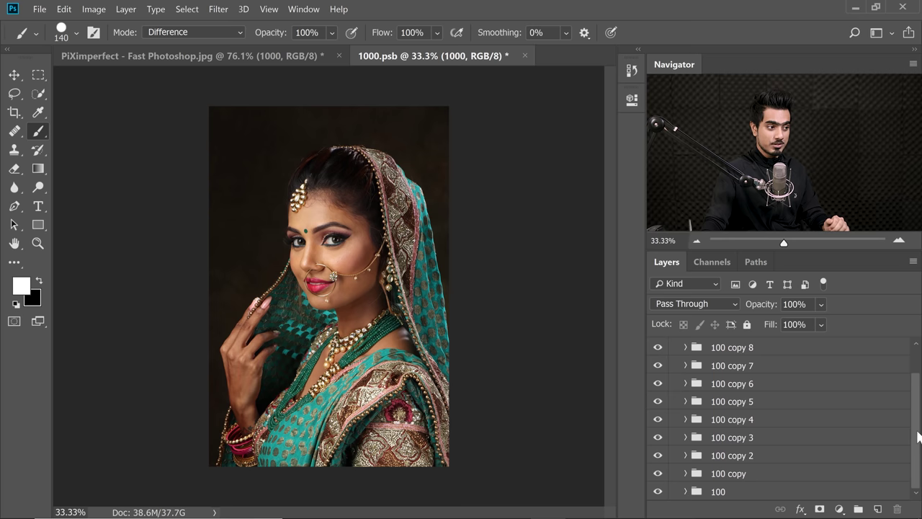
pyautogui.click(685, 420)
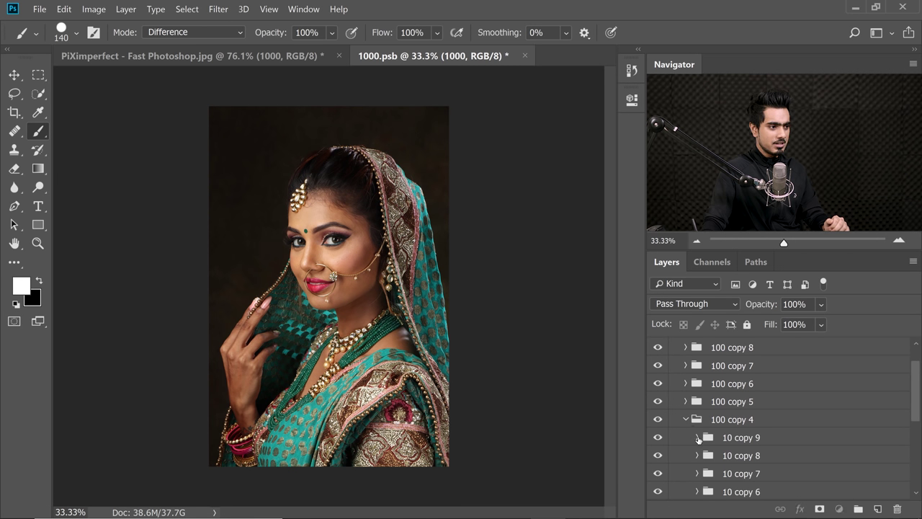
pyautogui.click(697, 437)
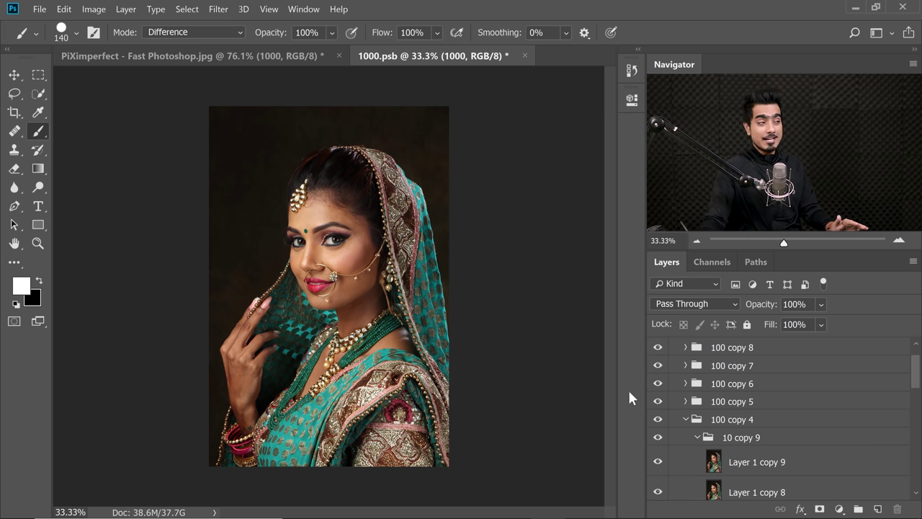
# Close the Smart Object's 1000.psb document without saving and return to the main image
pyautogui.click(40, 10)
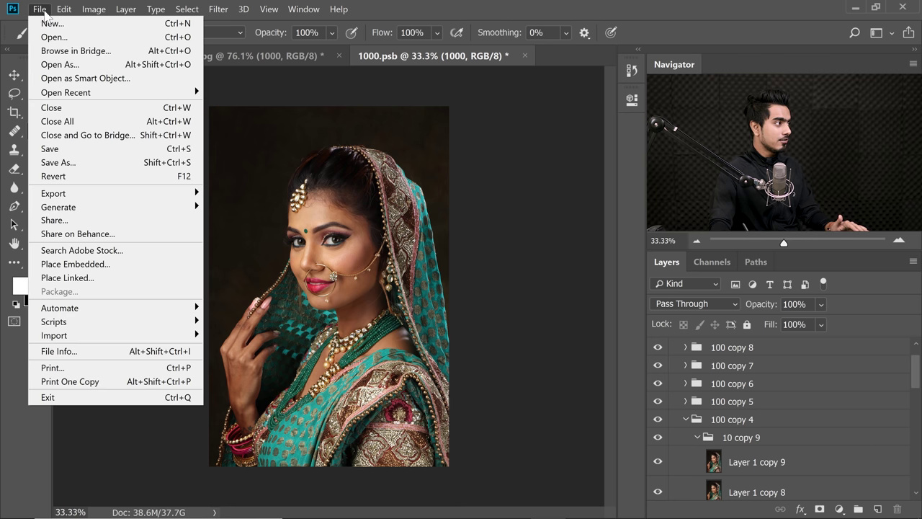
pyautogui.click(406, 193)
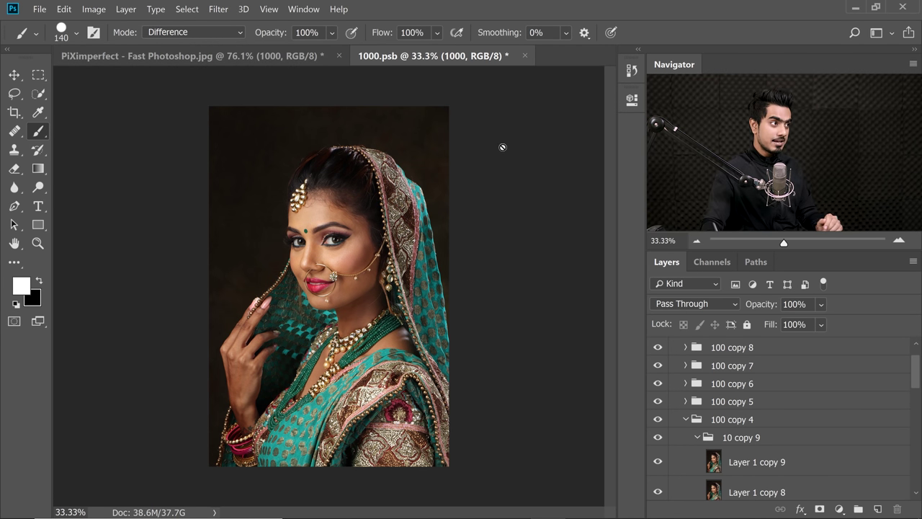
pyautogui.click(524, 55)
pyautogui.press('n')
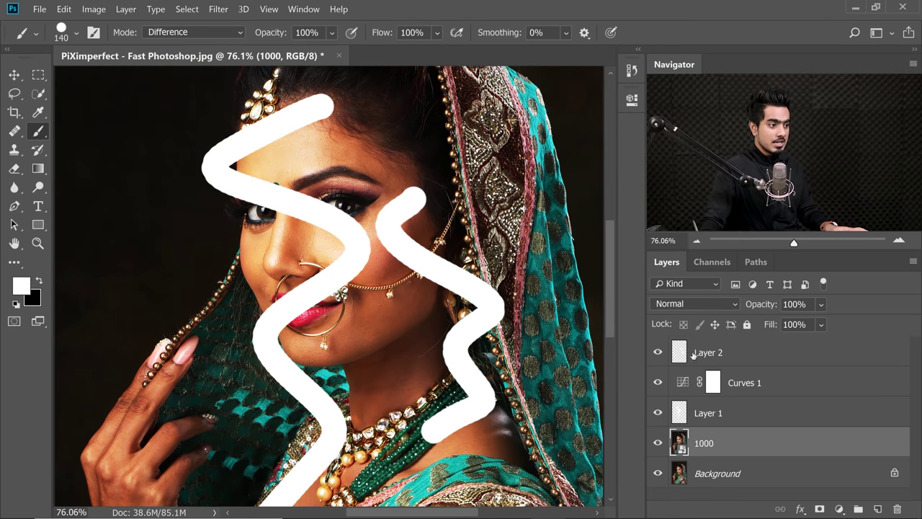
# Delete the two painted layers and the Curves adjustment above the "1000" Smart Object
pyautogui.click(747, 411)
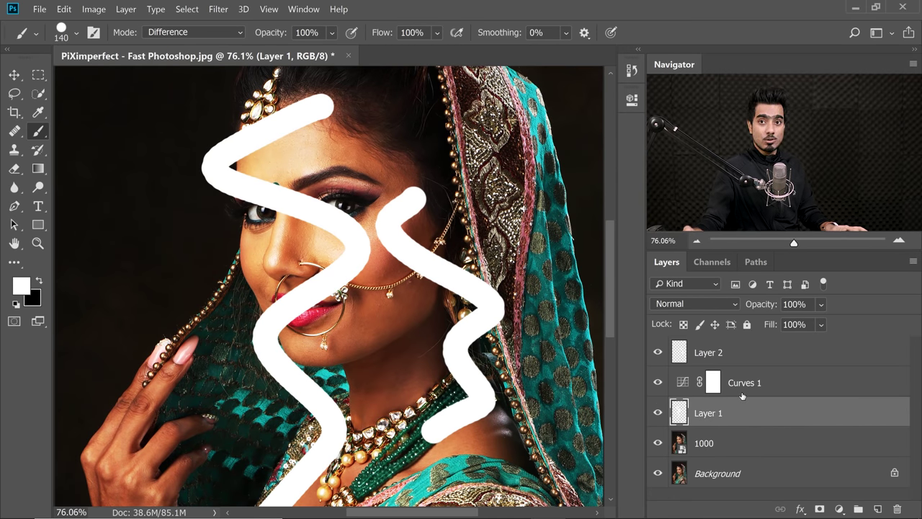
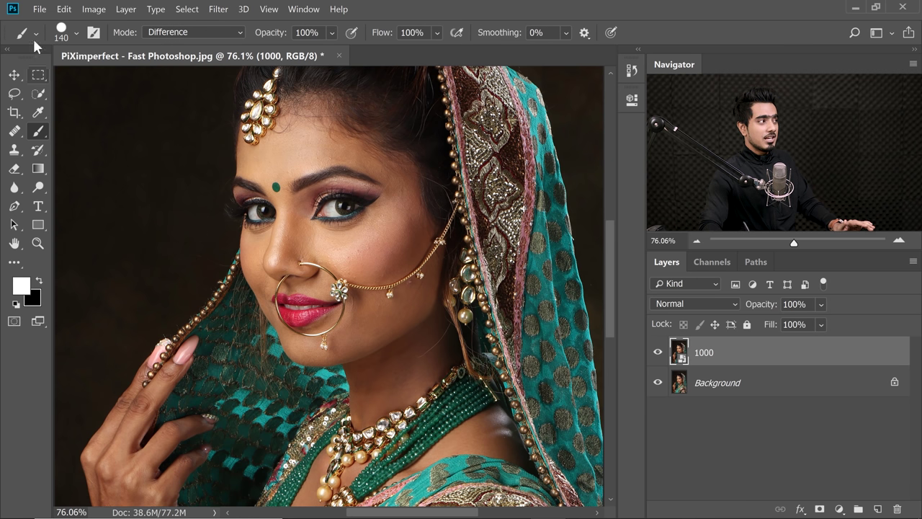
# Try to save the layered document as an uncompressed TIFF named "Claims 77.2 - 4" in the Photoshop Run Faster folder
pyautogui.click(40, 10)
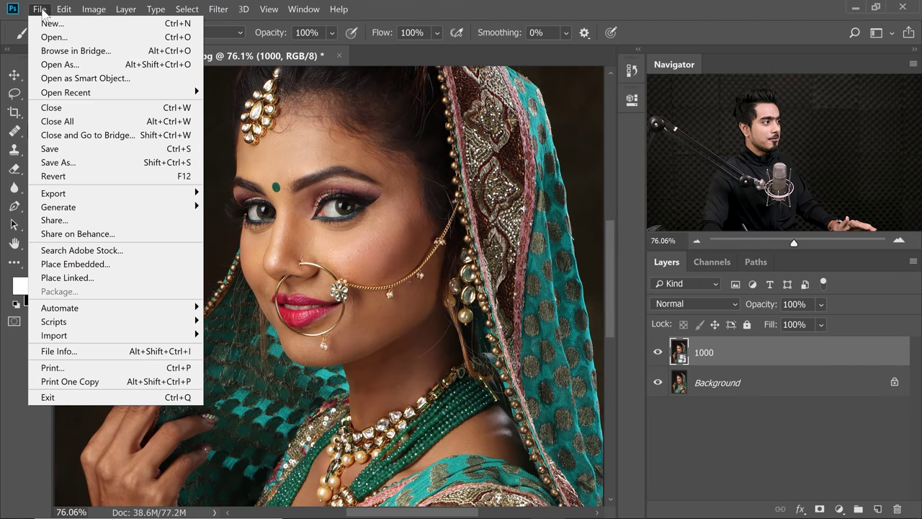
pyautogui.click(61, 163)
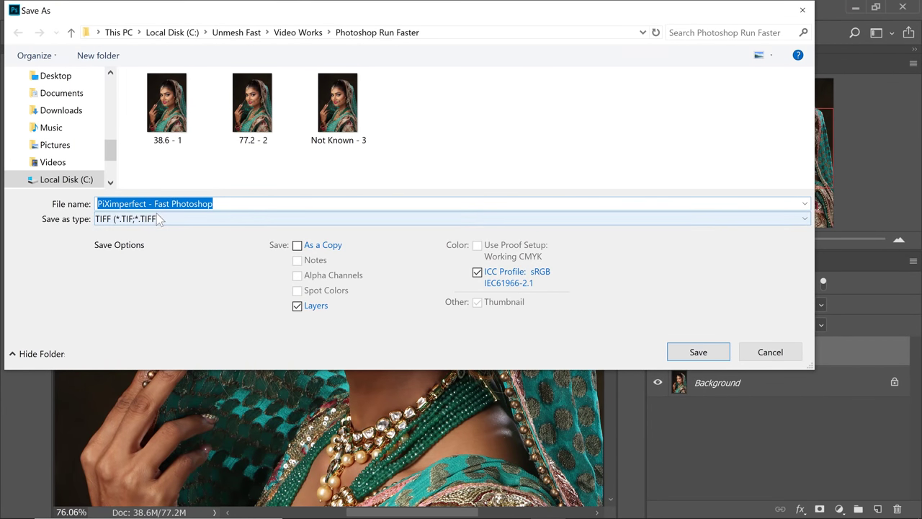
pyautogui.write('Claims 77.2 - 4')
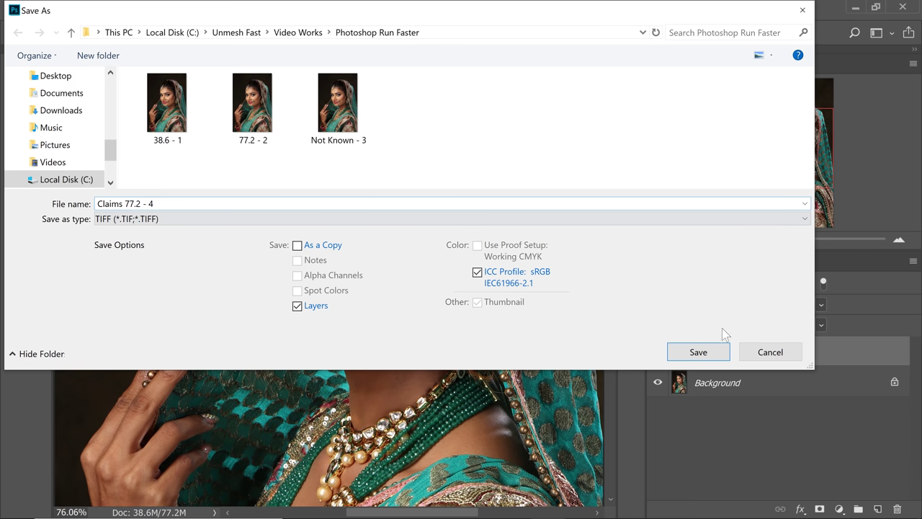
pyautogui.click(709, 350)
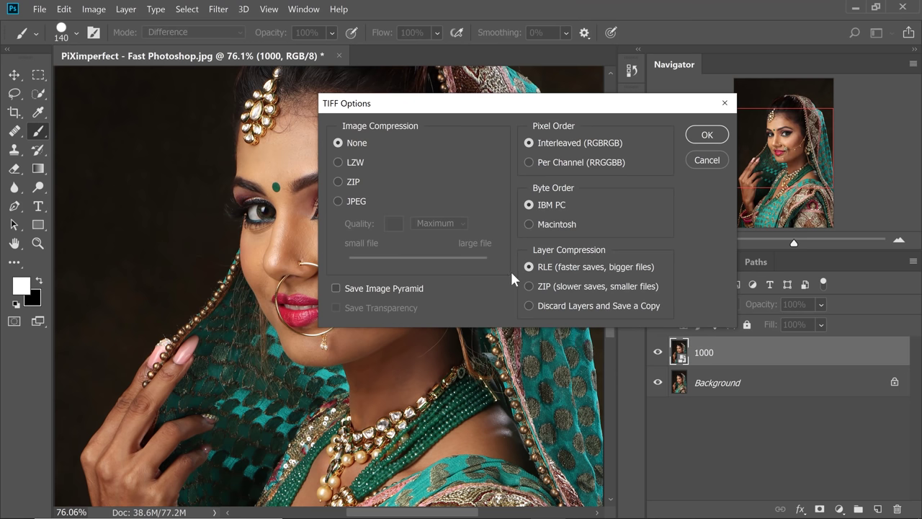
pyautogui.click(707, 135)
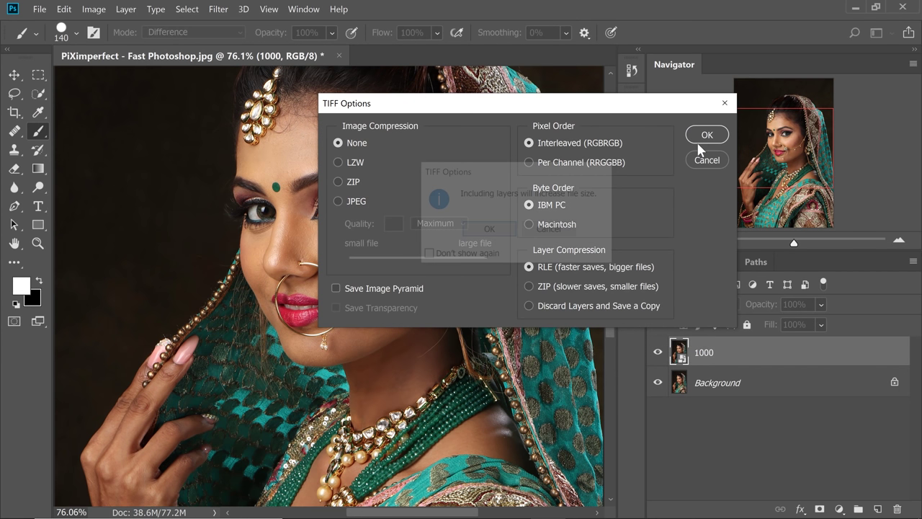
pyautogui.click(488, 229)
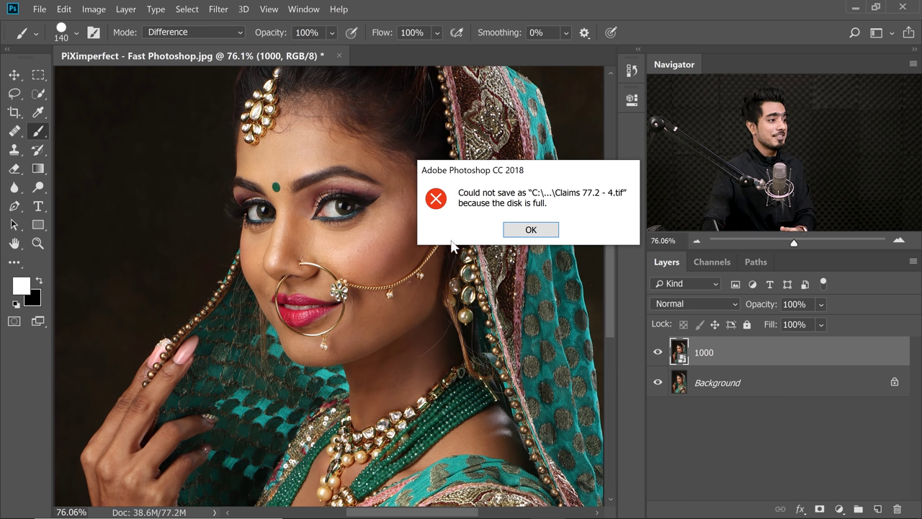
pyautogui.click(531, 230)
# Try to save the layered document as an uncompressed TIFF named "Claims 77.2" on Local Disk (D:)
pyautogui.click(39, 9)
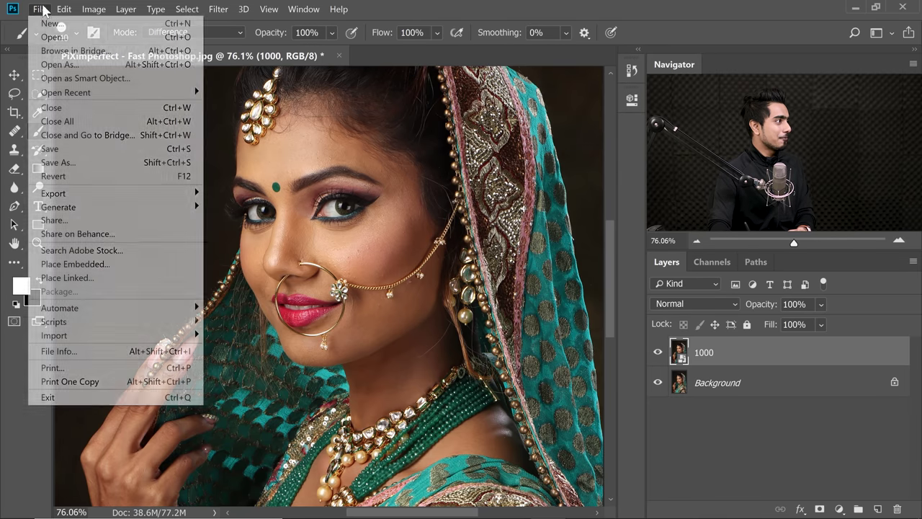
pyautogui.click(72, 162)
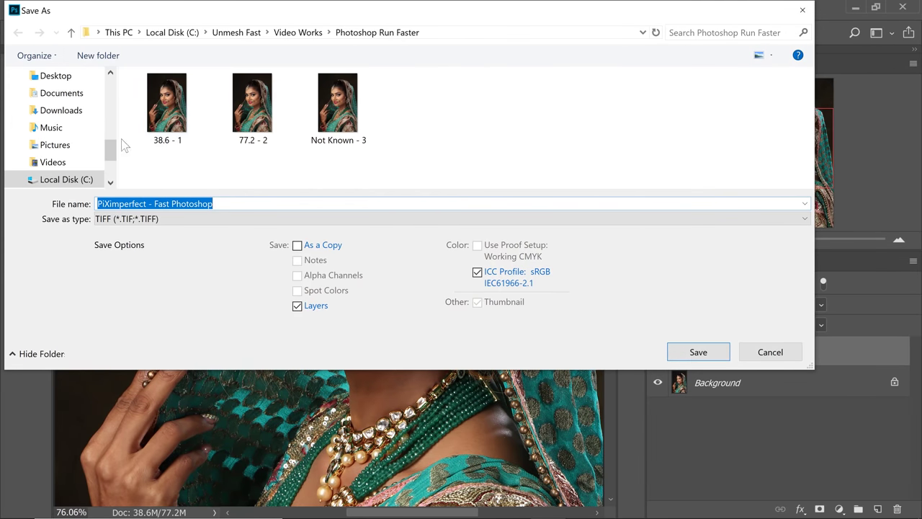
pyautogui.scroll(-2, 108, 153)
pyautogui.click(90, 164)
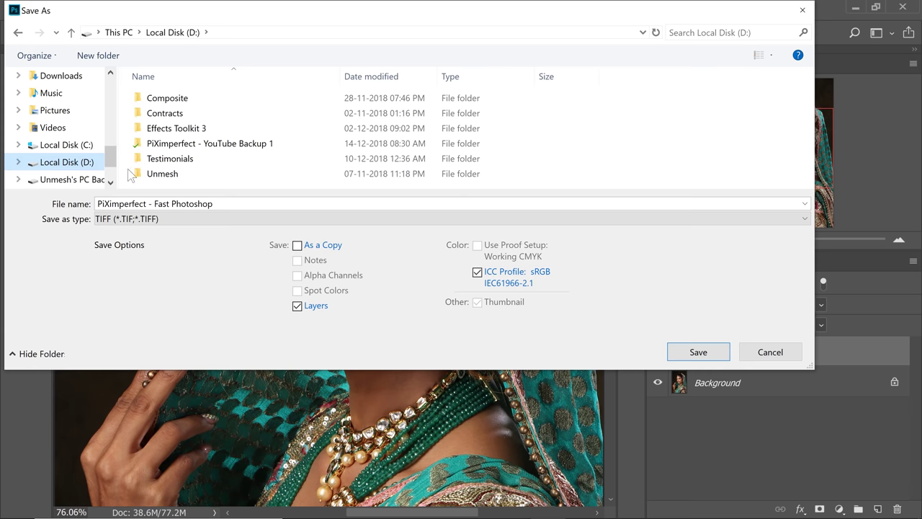
pyautogui.moveTo(214, 203); pyautogui.dragTo(64, 202)
pyautogui.write('Claims 77.2')
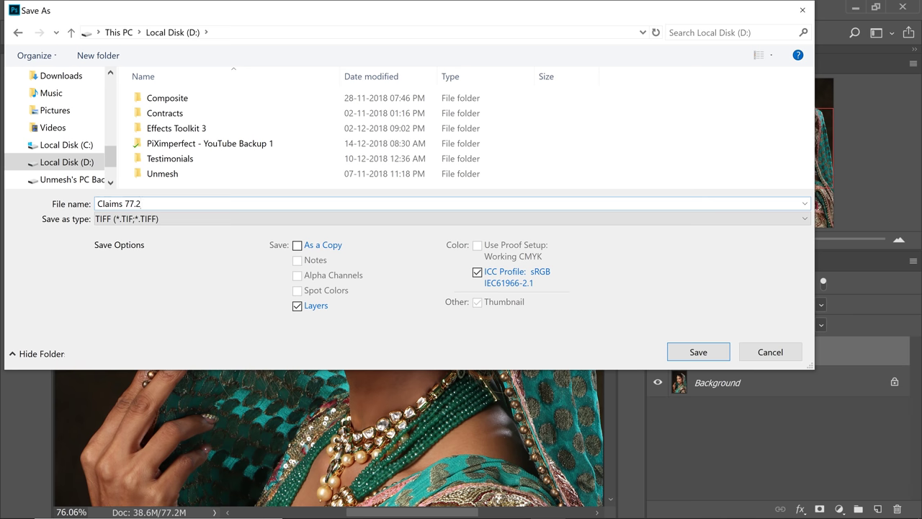
pyautogui.click(698, 351)
pyautogui.click(705, 134)
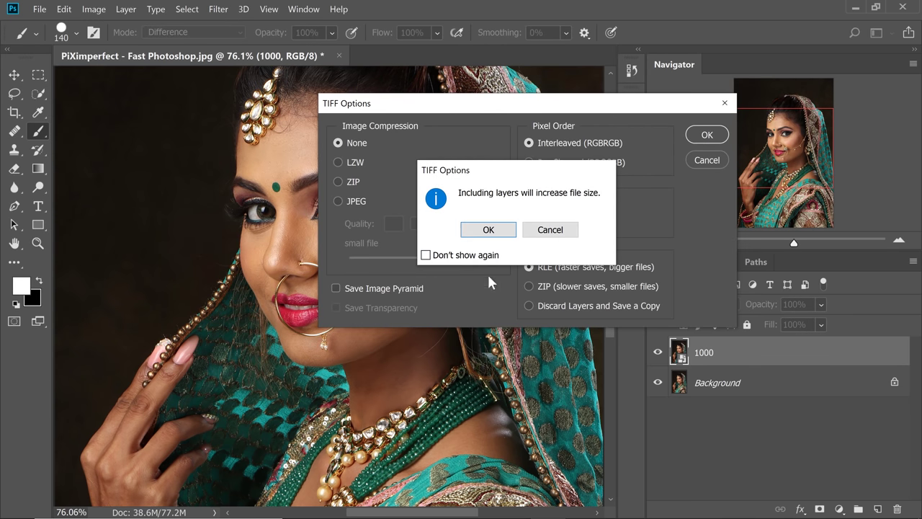
pyautogui.click(478, 229)
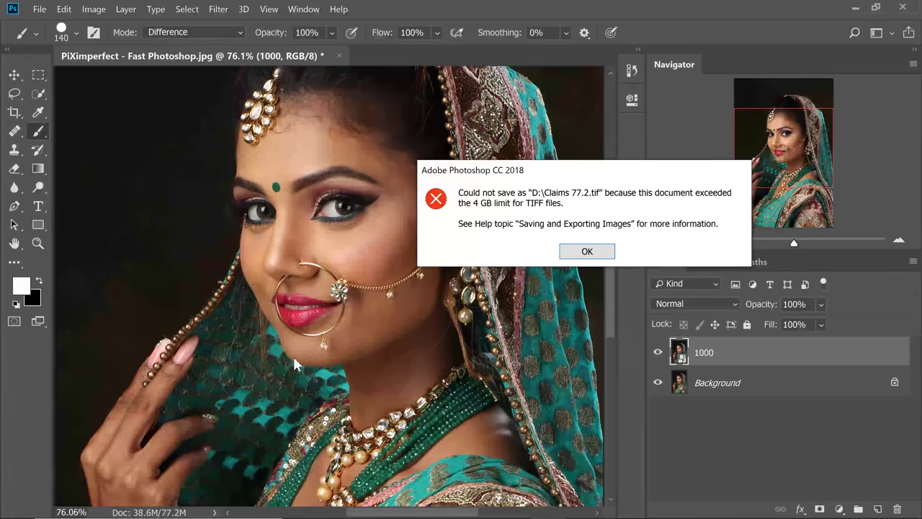
pyautogui.click(585, 250)
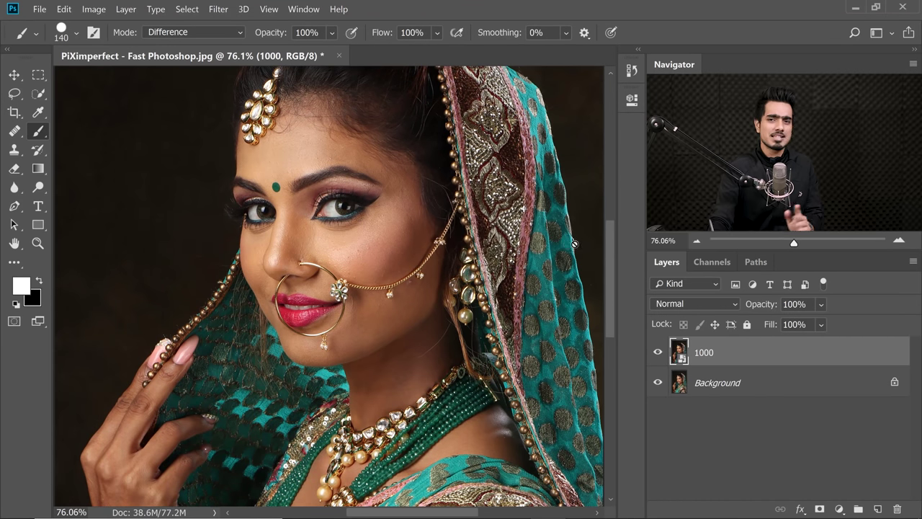
# Save the document with its layers in Large Document Format (PSB) as "Large Huge" on Local Disk (D:)
pyautogui.click(40, 9)
pyautogui.click(75, 160)
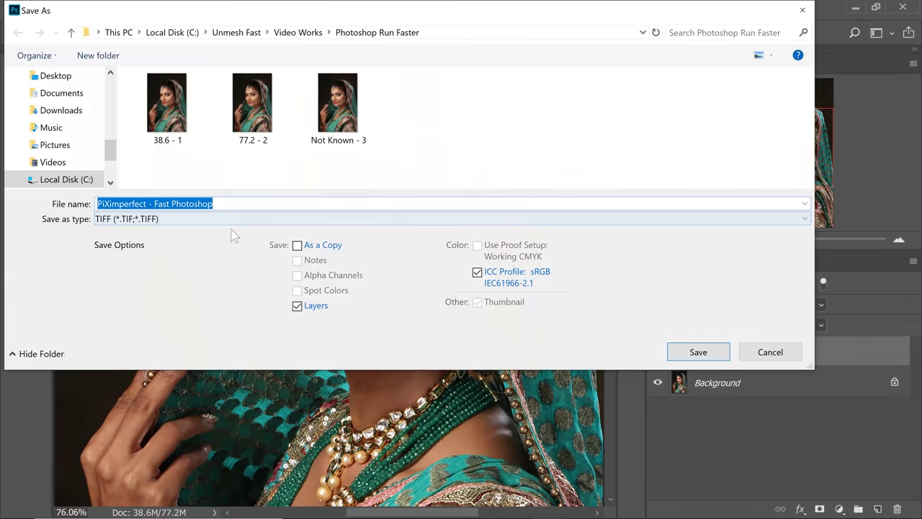
pyautogui.click(222, 218)
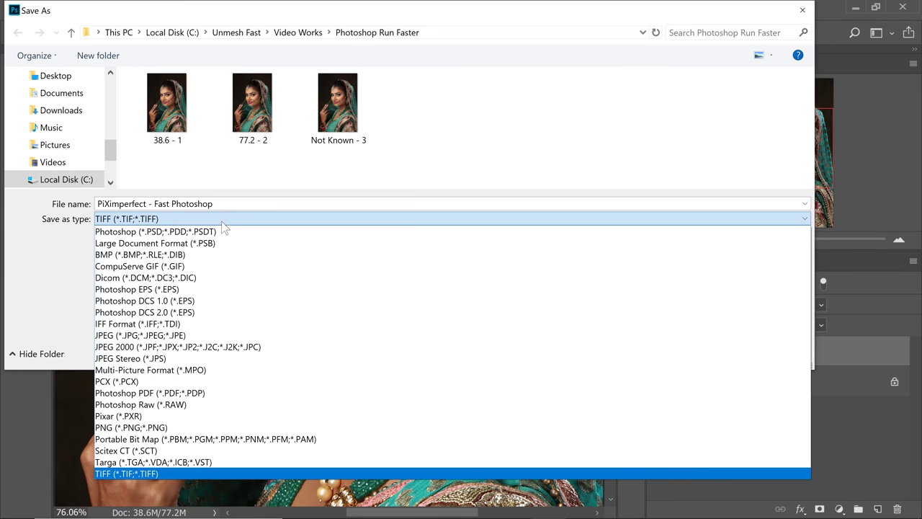
pyautogui.click(194, 245)
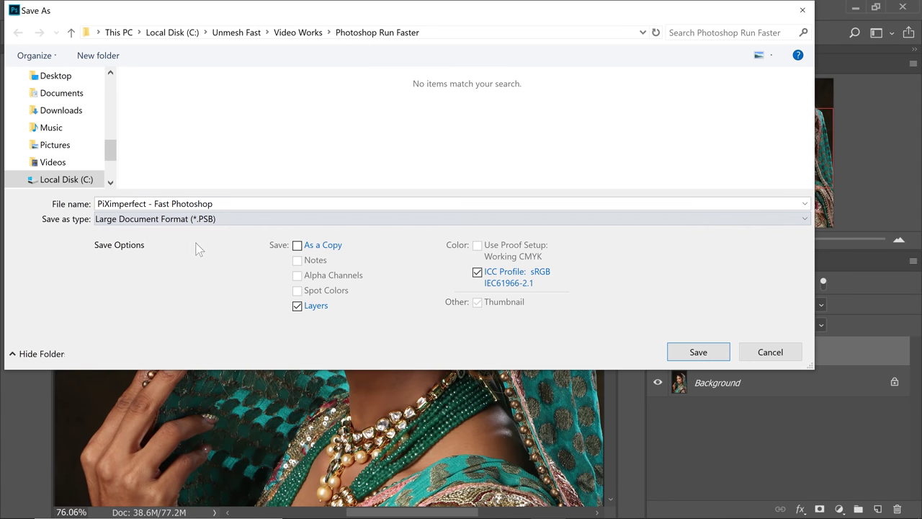
pyautogui.scroll(-1, 108, 155)
pyautogui.click(87, 162)
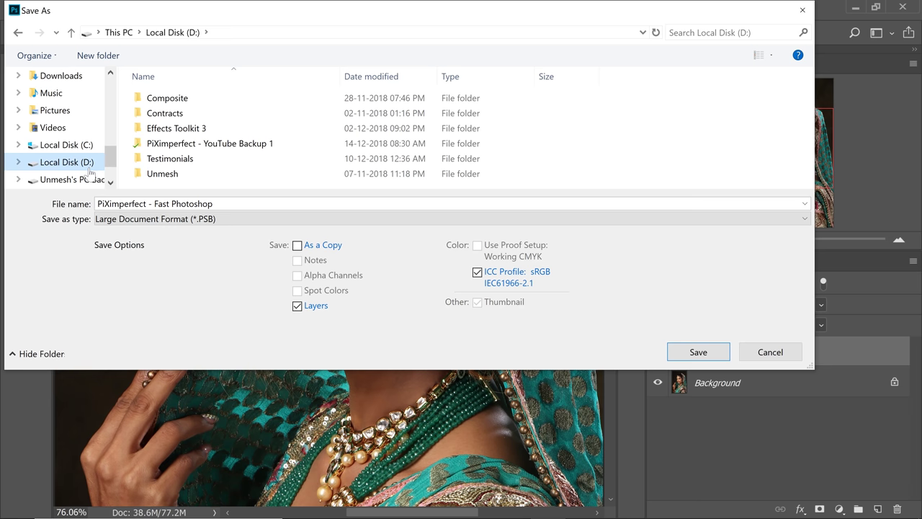
pyautogui.click(237, 203)
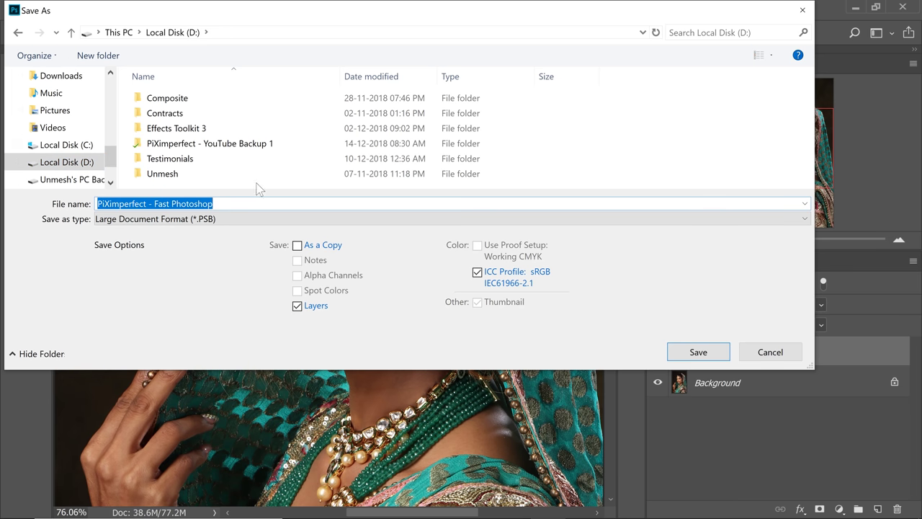
pyautogui.write('Large Huge')
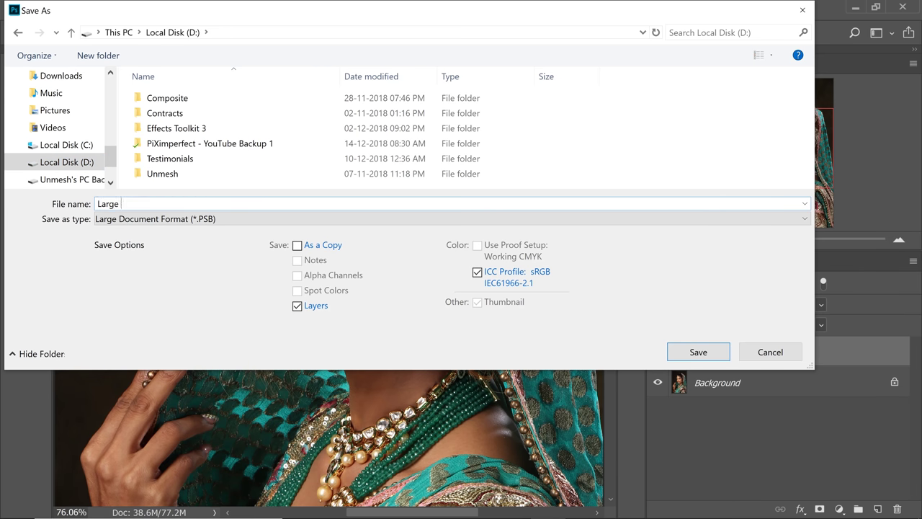
pyautogui.click(697, 352)
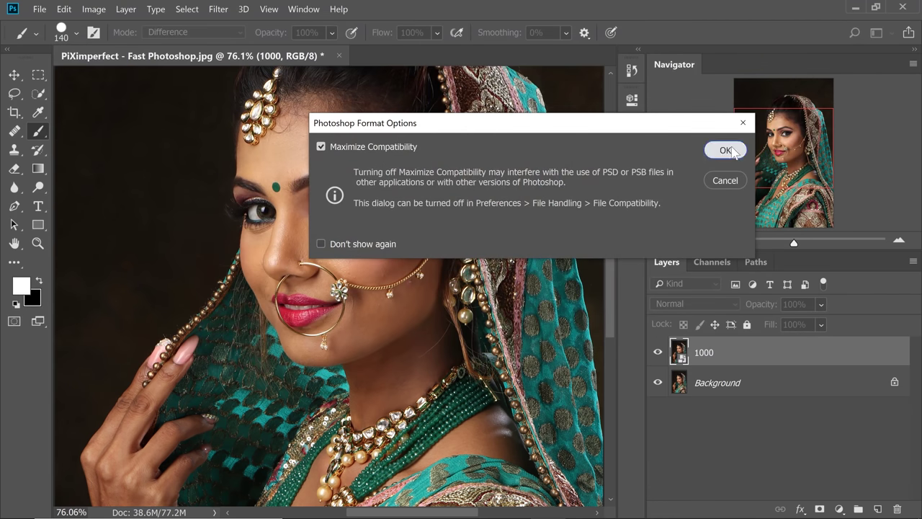